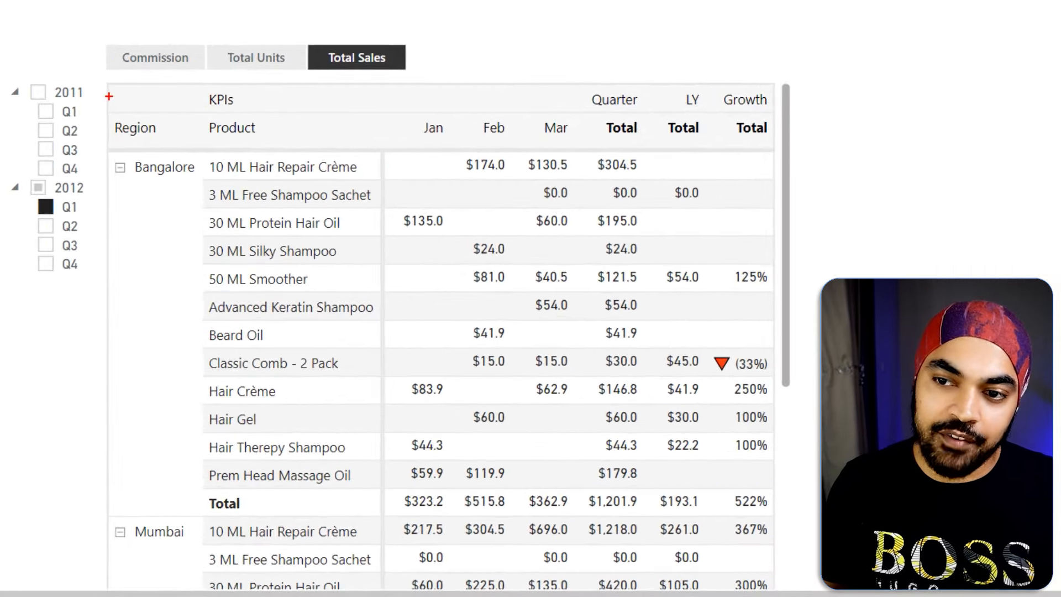
Examine the Region and Product row headers of the finished KPI matrix
drag(109, 96, 132, 84)
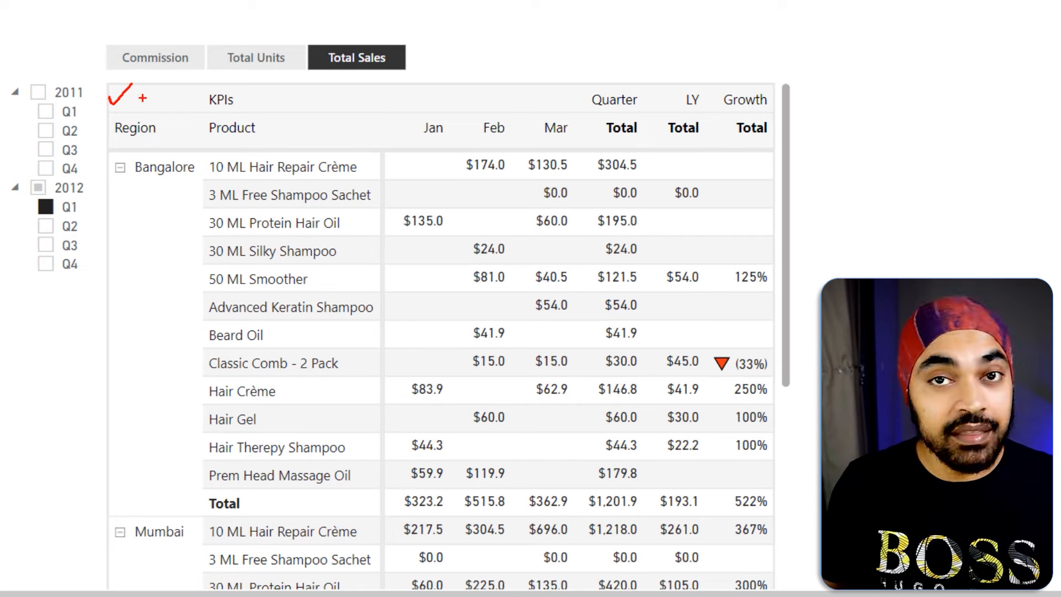
drag(169, 192, 167, 238)
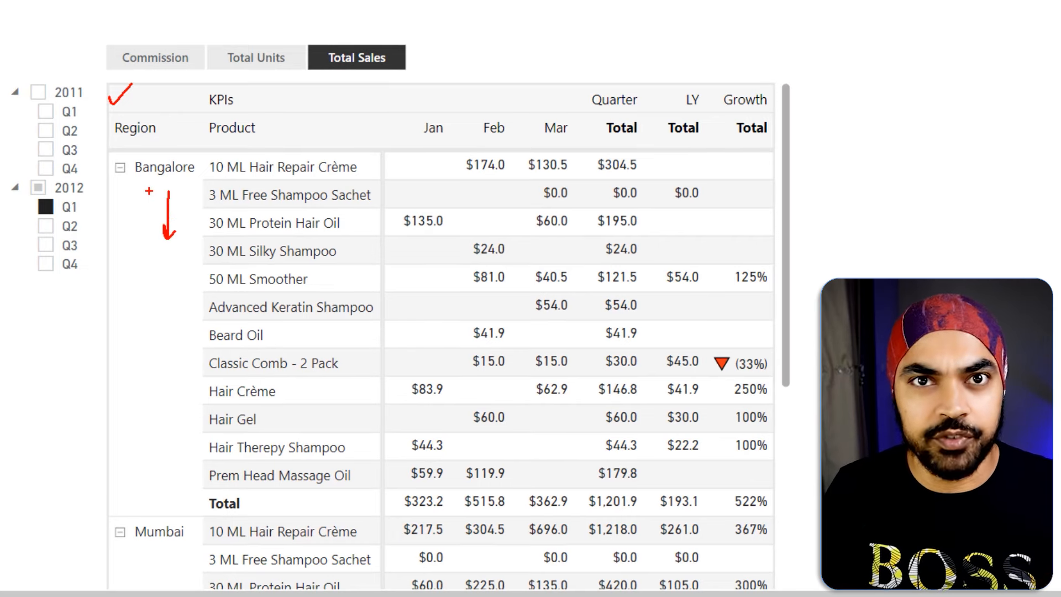
key(Escape)
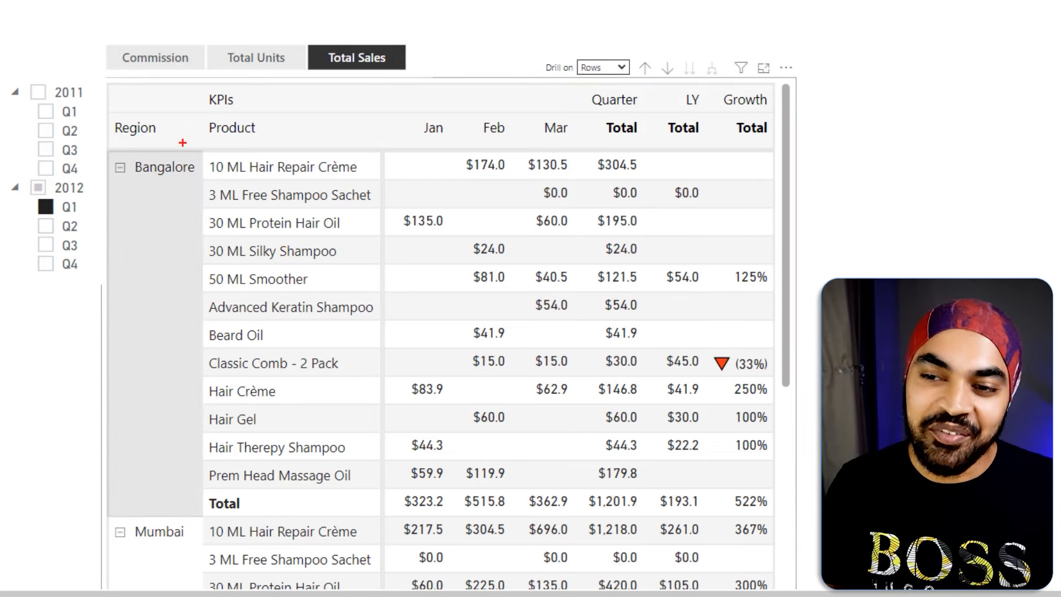
mouse_move(184, 138)
mouse_down()
mouse_move(171, 223)
mouse_move(189, 209)
mouse_up()
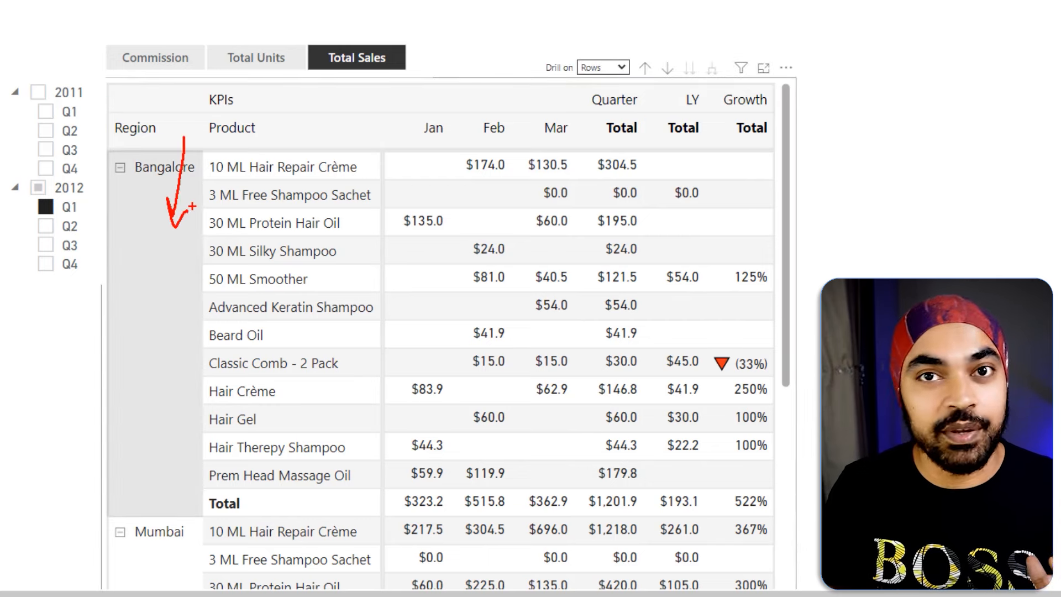
drag(338, 137, 333, 209)
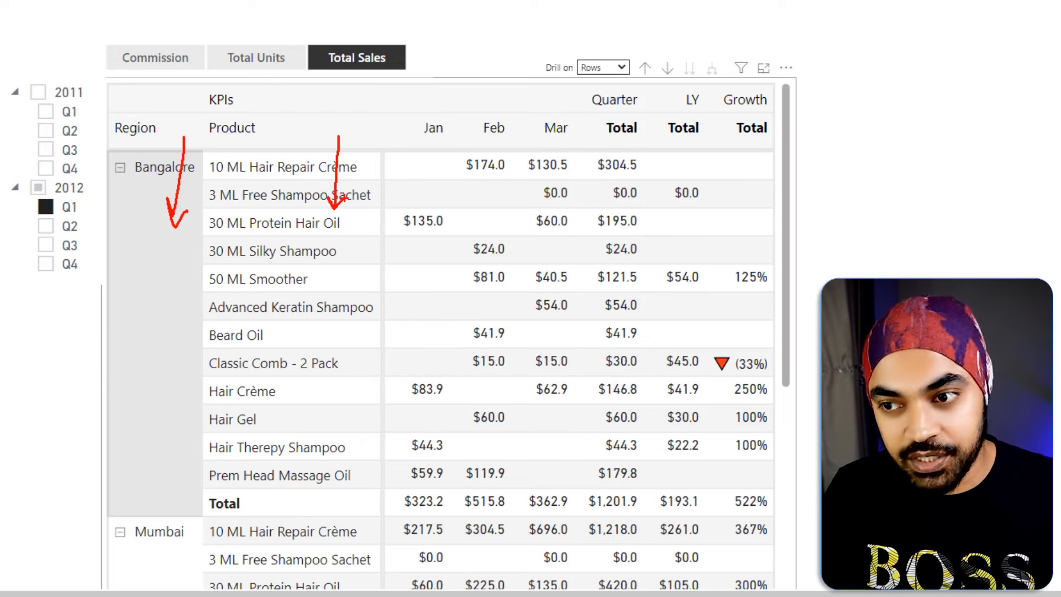
key(Escape)
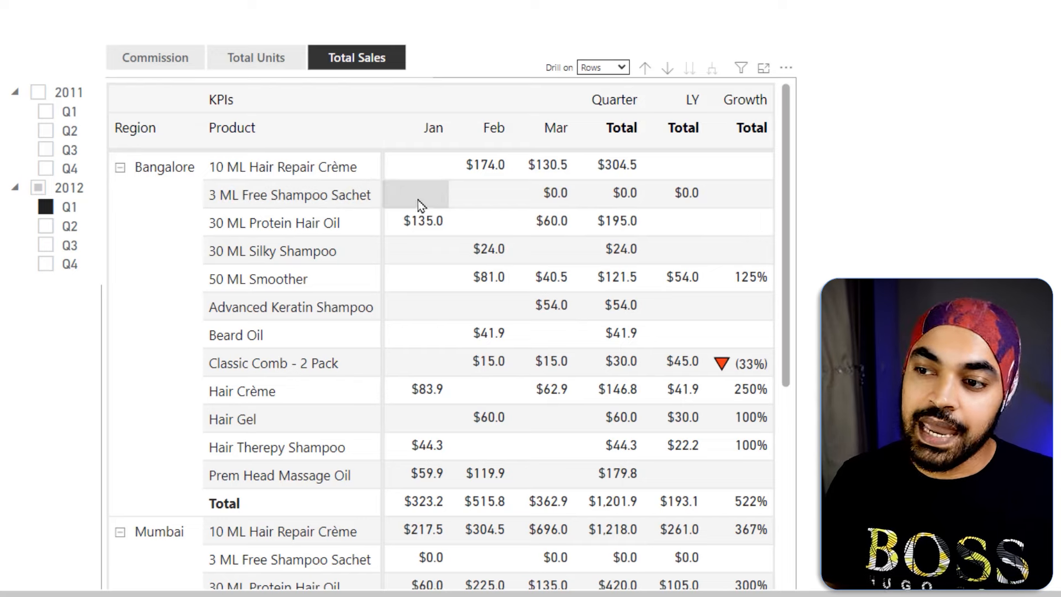
Examine the matrix's Jan, Feb and Mar columns and its Quarter, LY and Growth total columns
key(ctrl+2)
drag(402, 118, 575, 143)
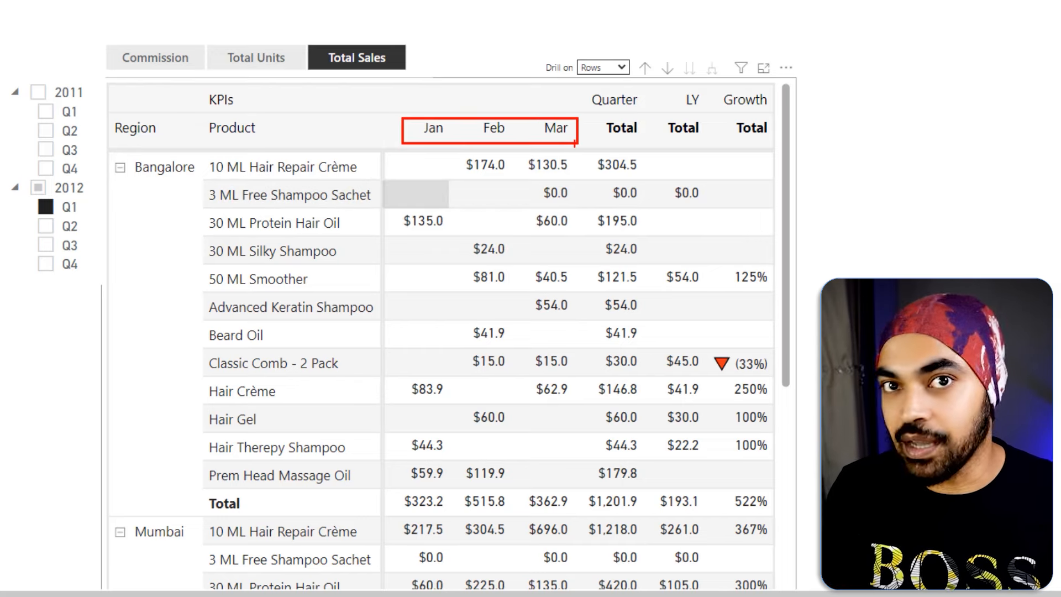
key(Escape)
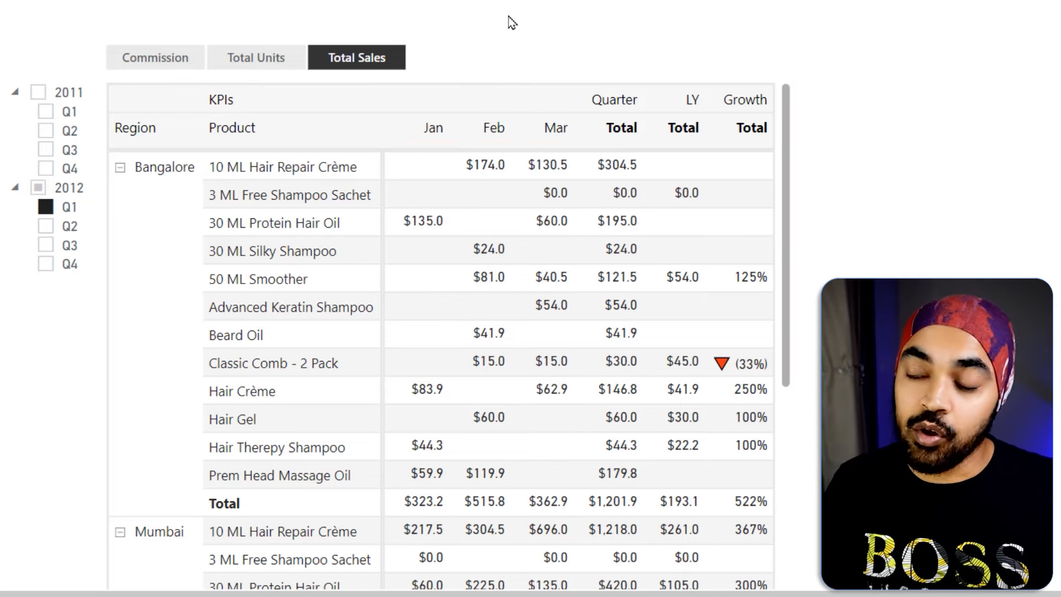
key(ctrl+2)
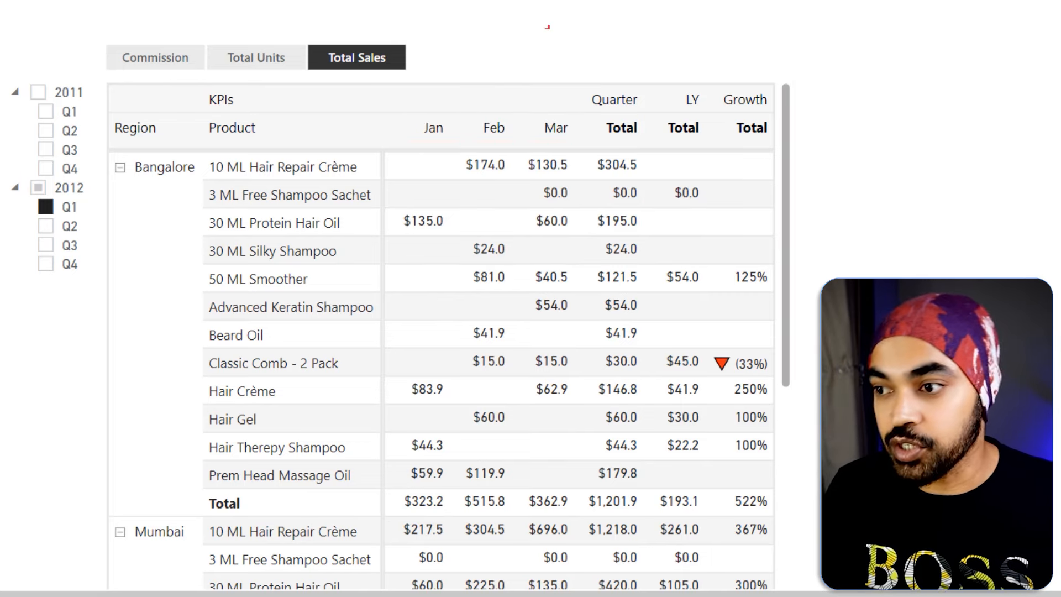
mouse_move(585, 89)
mouse_down()
mouse_move(643, 111)
mouse_move(683, 103)
mouse_move(774, 112)
mouse_up()
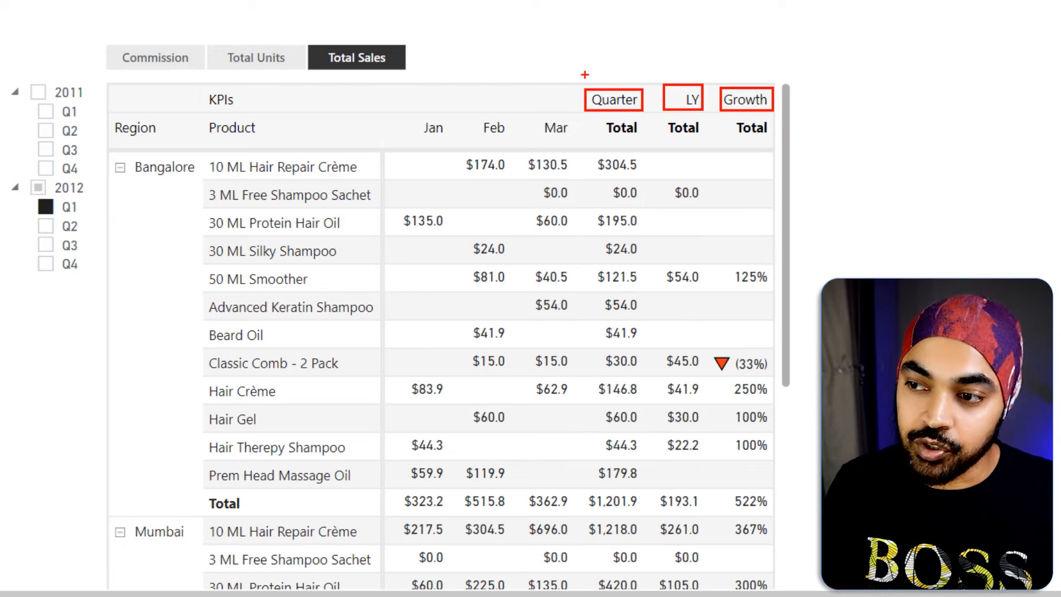
key(Escape)
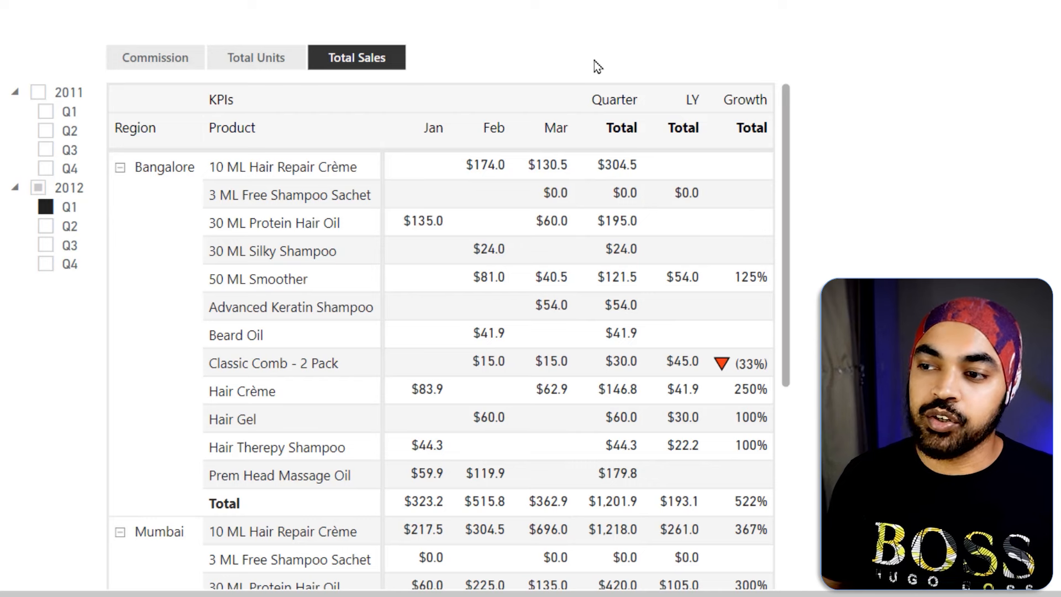
key(ctrl+2)
drag(635, 75, 657, 66)
drag(495, 118, 511, 103)
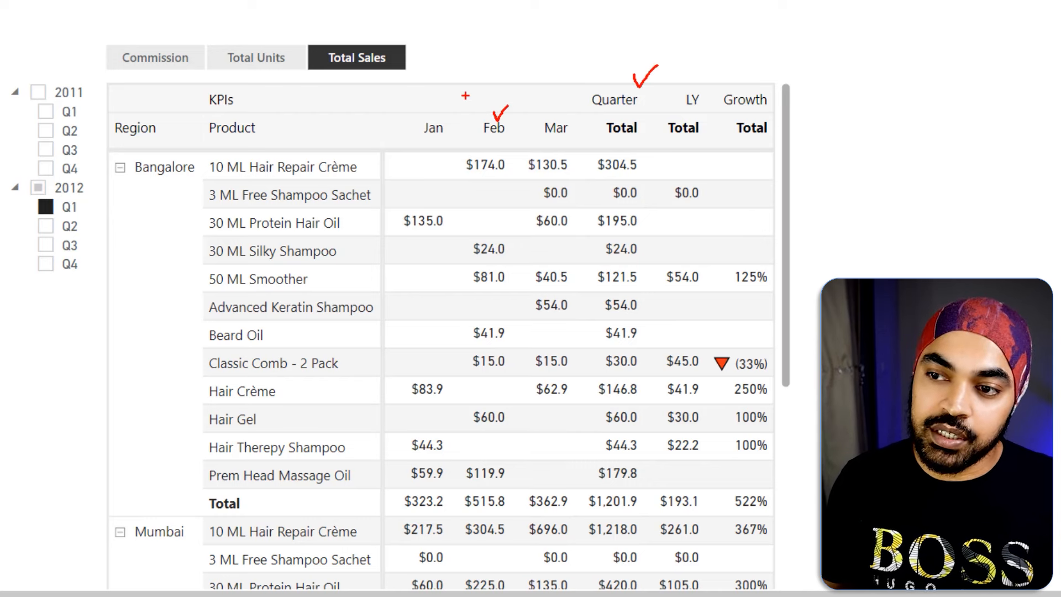
key(Escape)
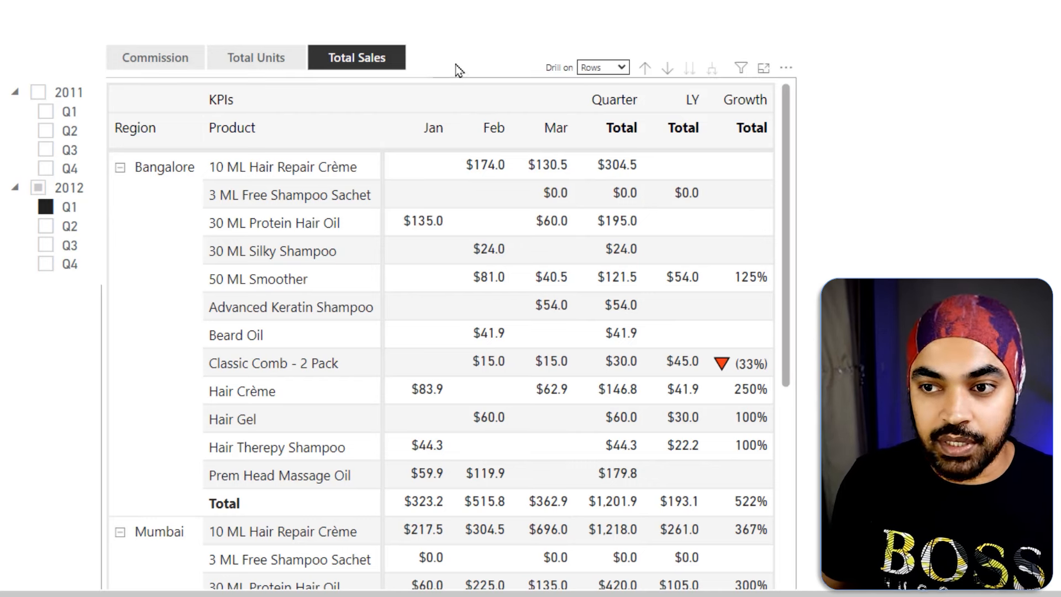
Try the measure slicer on Total Sales, Total Units and Commission, leave it on Total Units, and review the year and quarter slicer
key(ctrl+2)
mouse_move(412, 25)
mouse_down()
mouse_move(100, 48)
mouse_move(351, 87)
mouse_move(409, 26)
mouse_up()
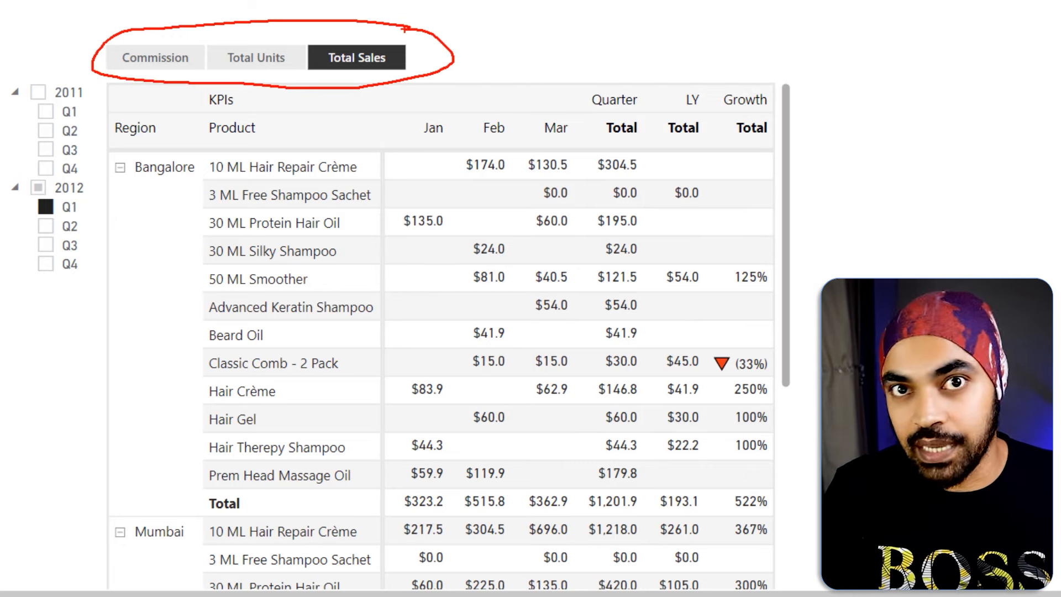
key(Escape)
click(369, 66)
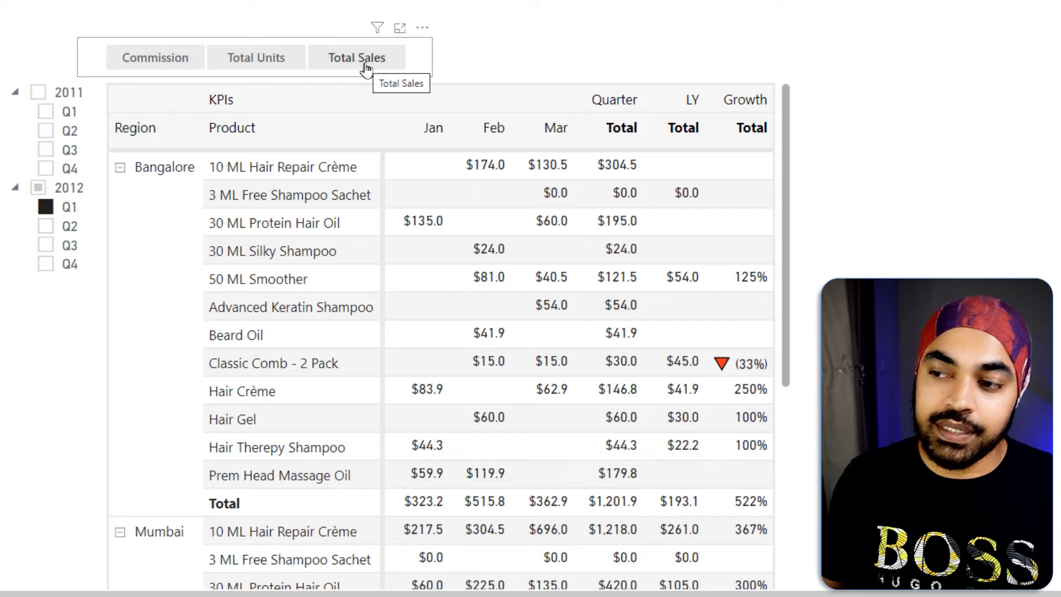
click(372, 71)
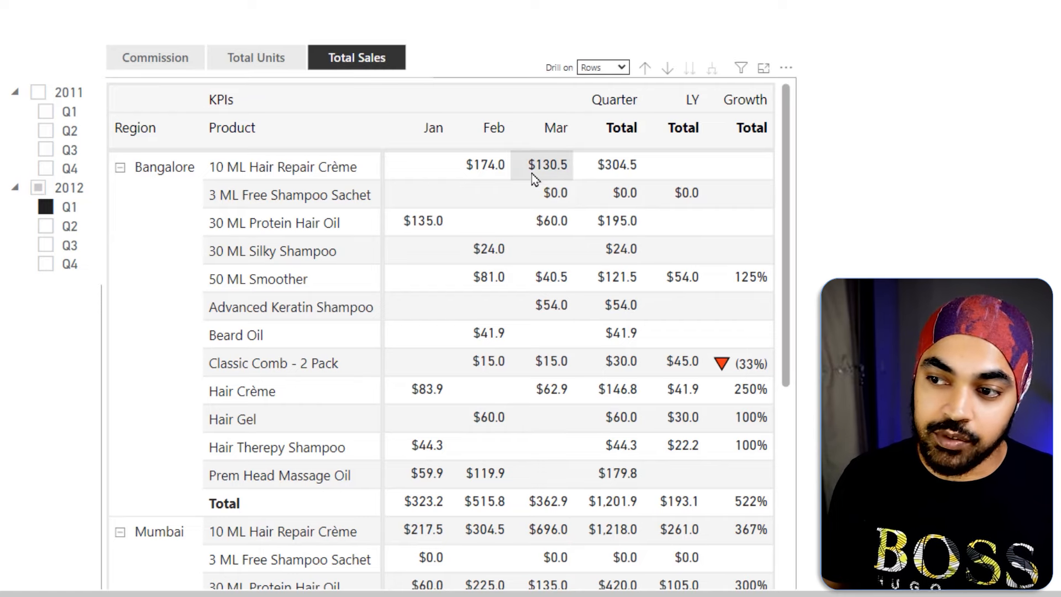
click(250, 71)
click(173, 66)
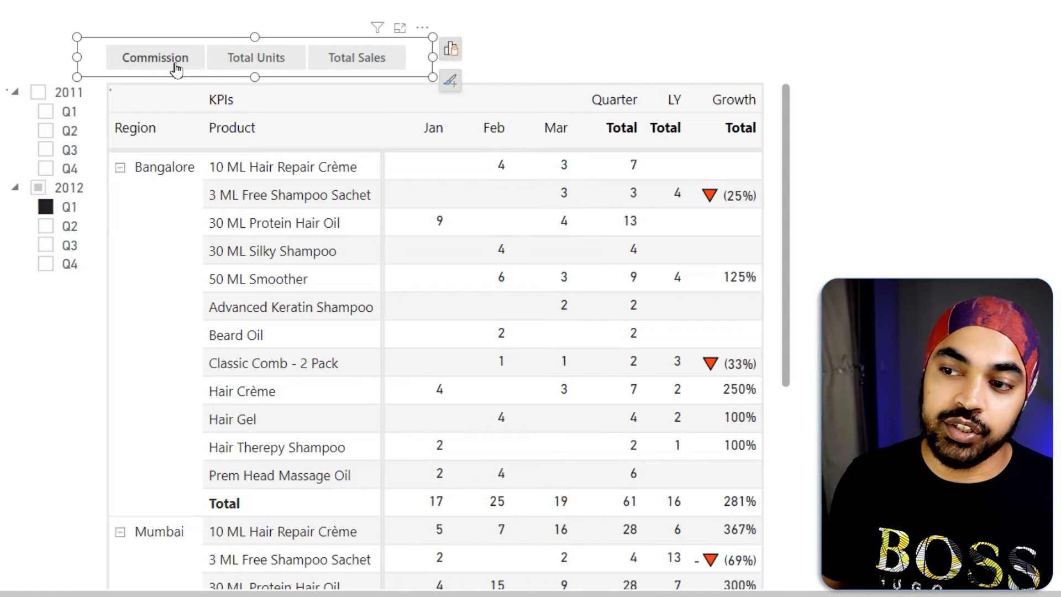
click(245, 68)
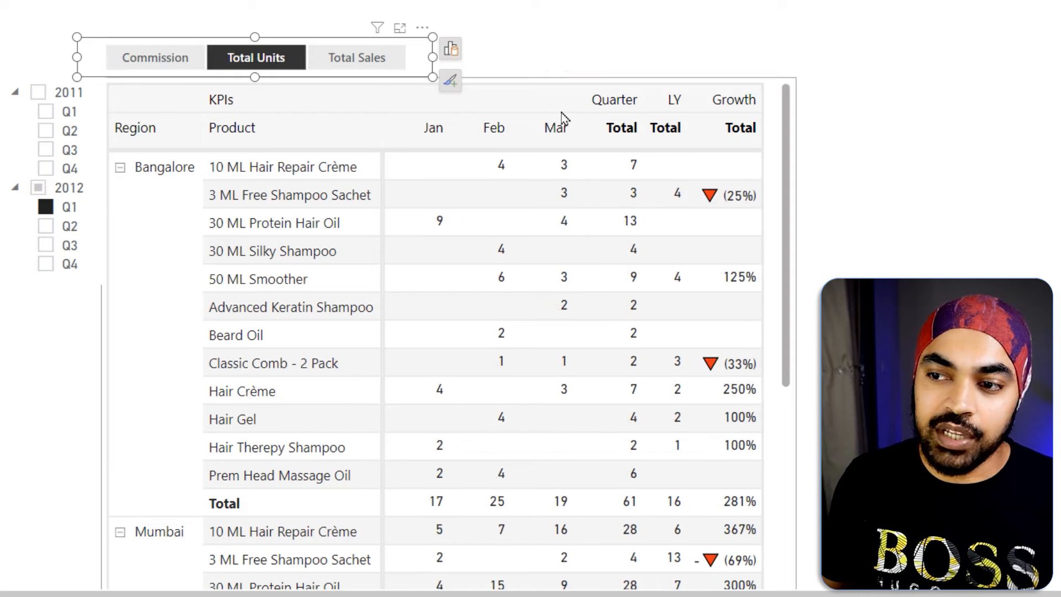
click(544, 35)
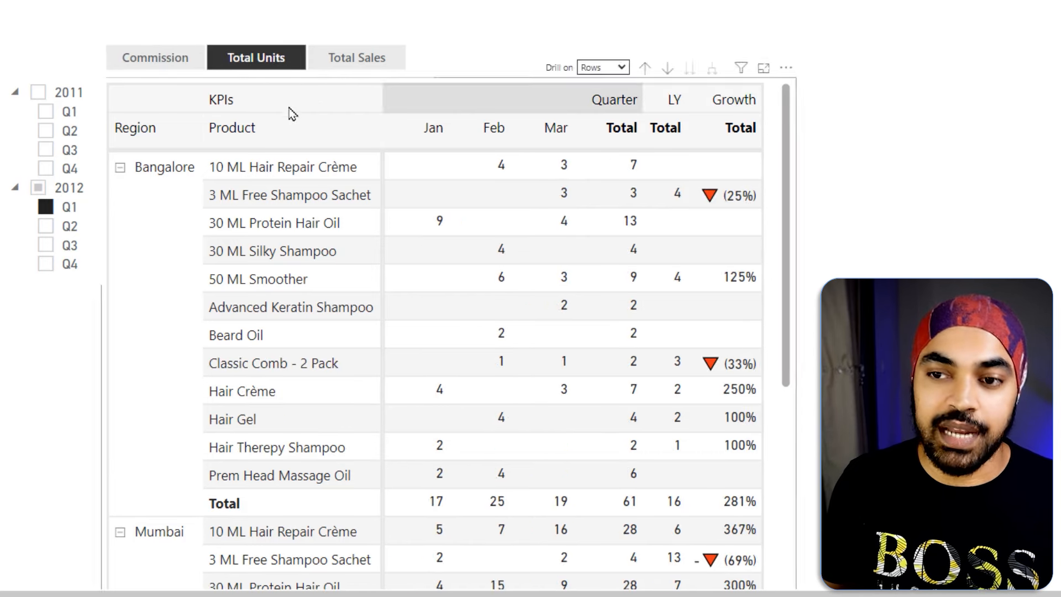
mouse_move(5, 71)
mouse_down()
mouse_move(99, 220)
mouse_move(98, 288)
mouse_up()
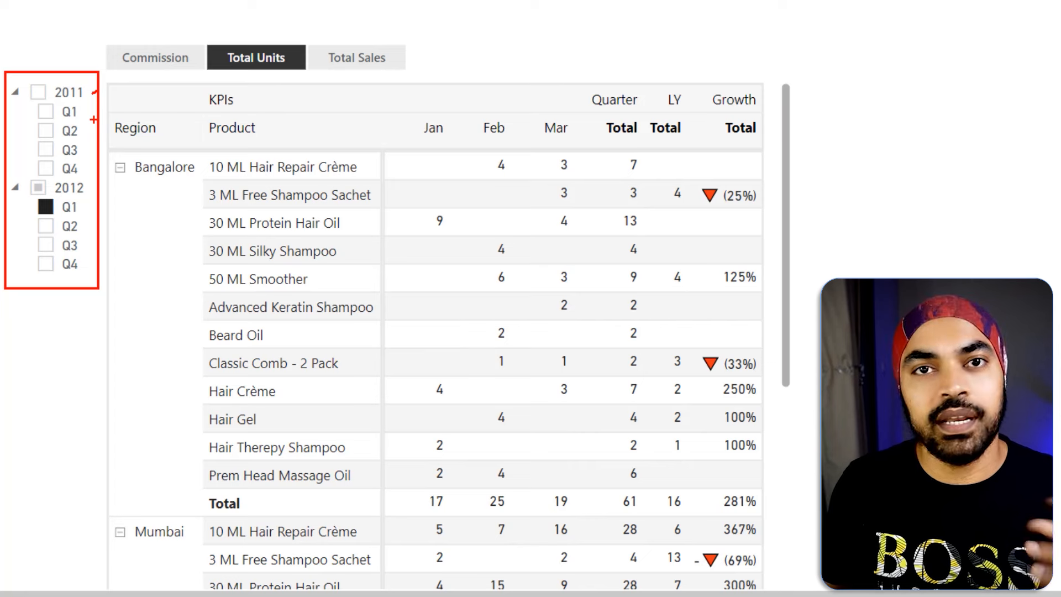
key(Escape)
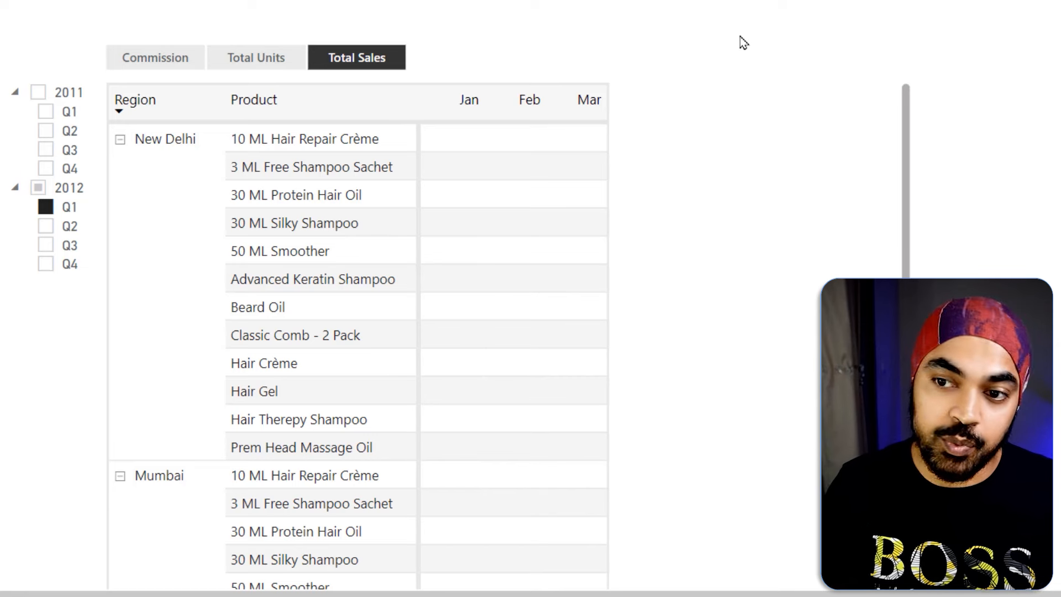
Examine the Region and Product rows and the month columns of the empty matrix
drag(138, 211, 188, 181)
drag(285, 149, 315, 120)
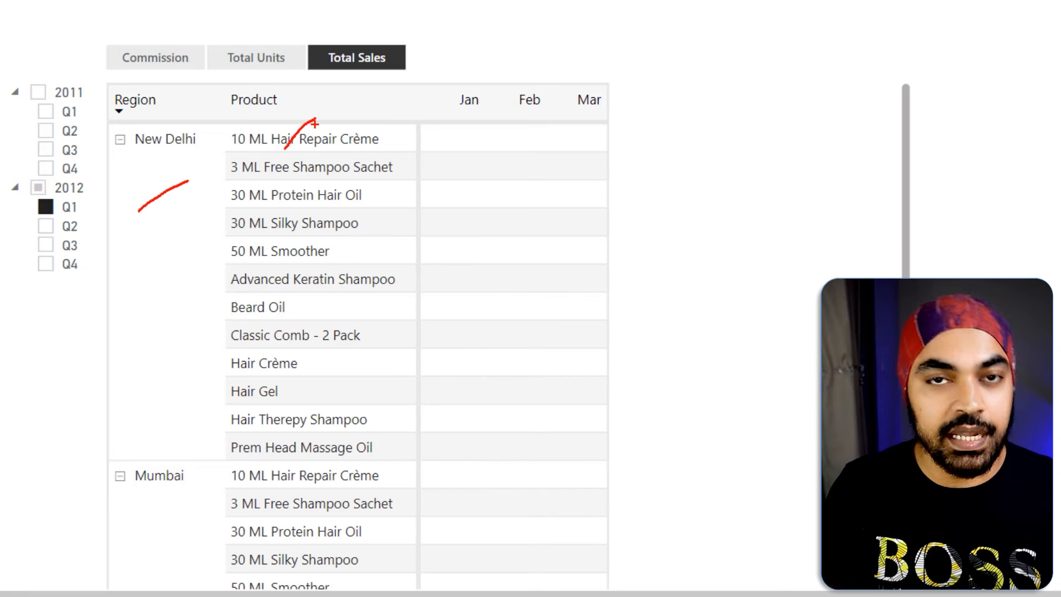
drag(453, 78, 651, 120)
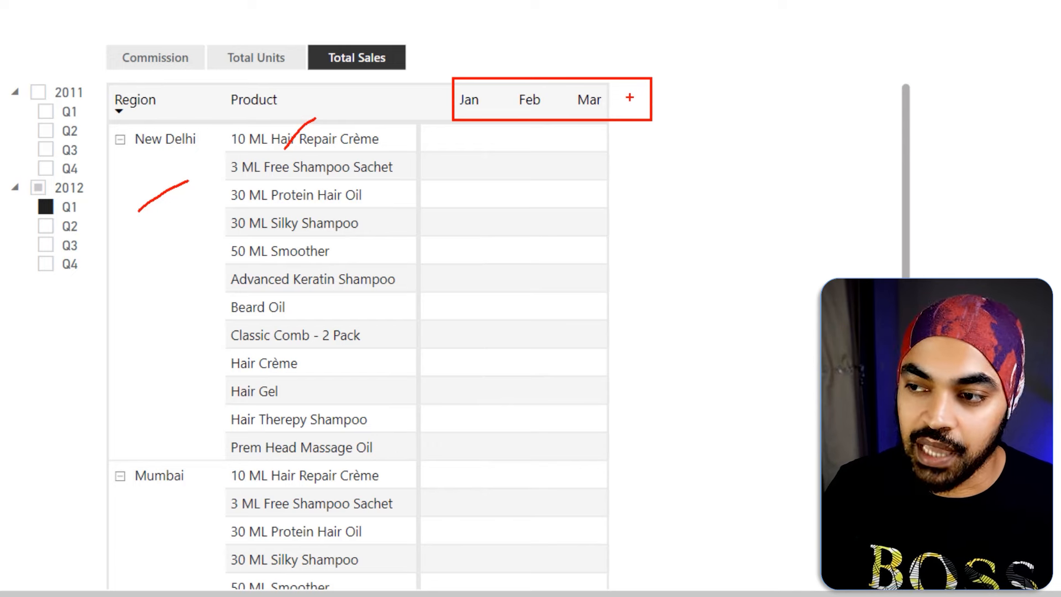
key(Escape)
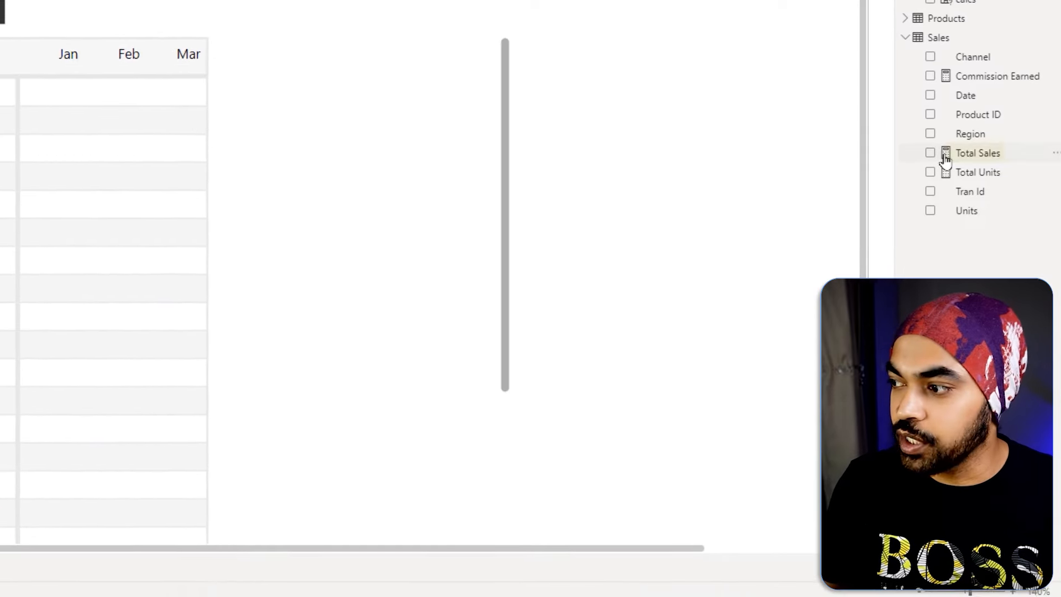
Add the Total Sales measure from the Sales table to the matrix and test the measure slicer, leaving Total Sales selected
drag(943, 156, 415, 168)
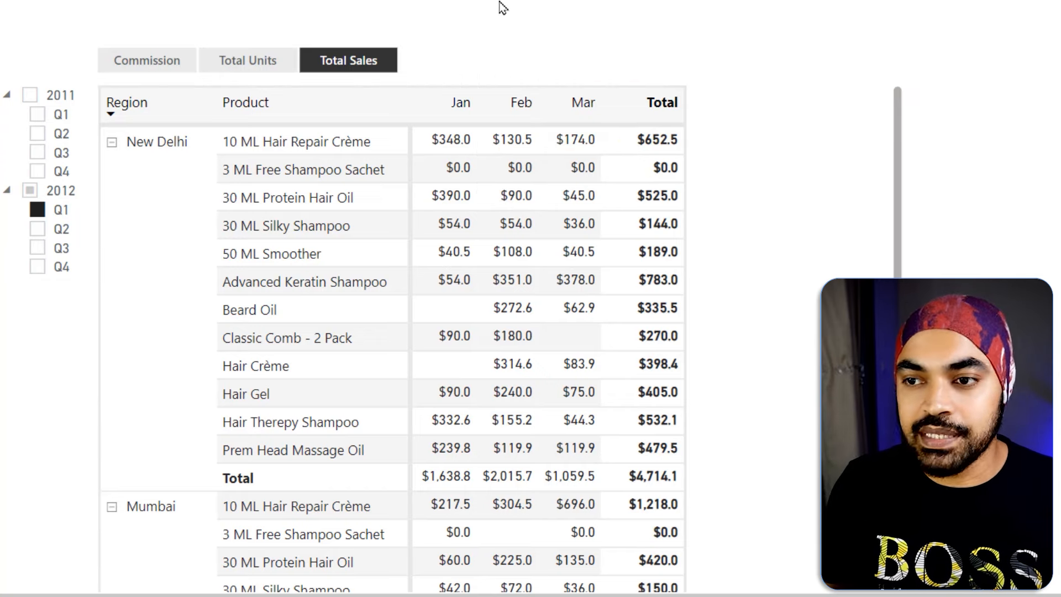
click(270, 64)
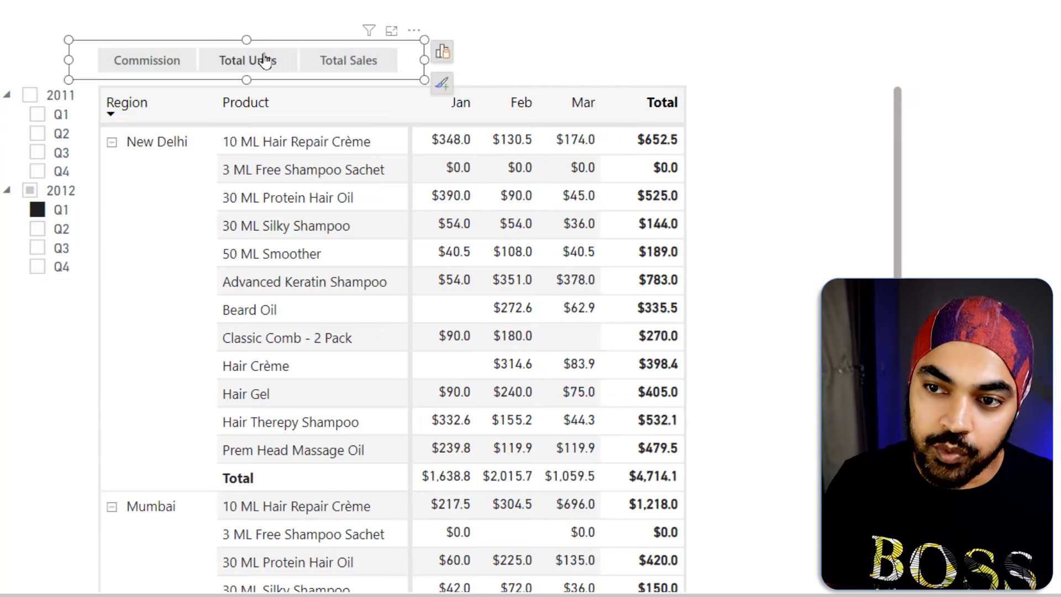
click(170, 63)
click(336, 63)
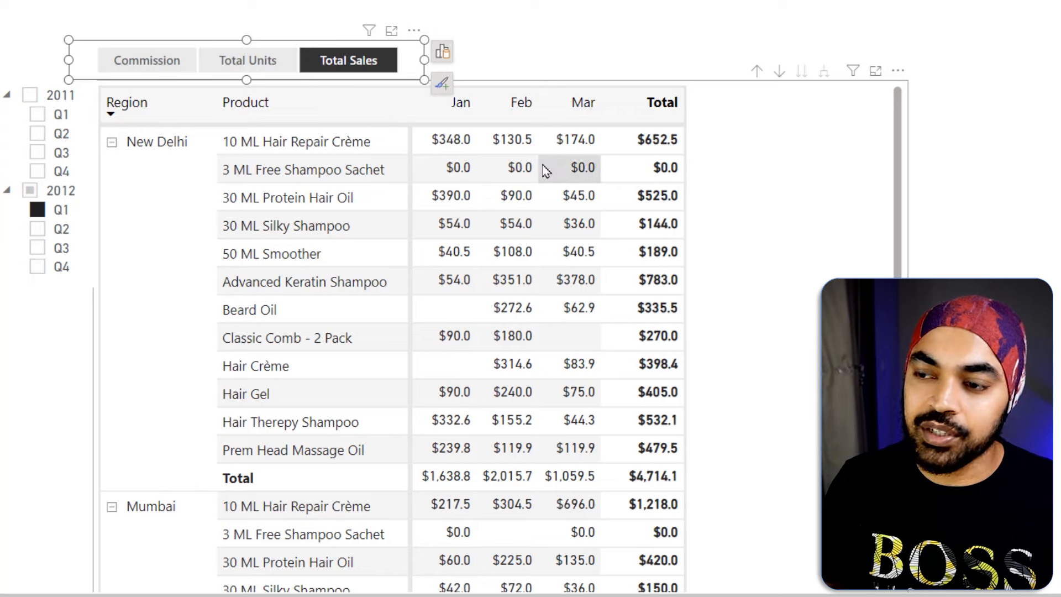
click(572, 27)
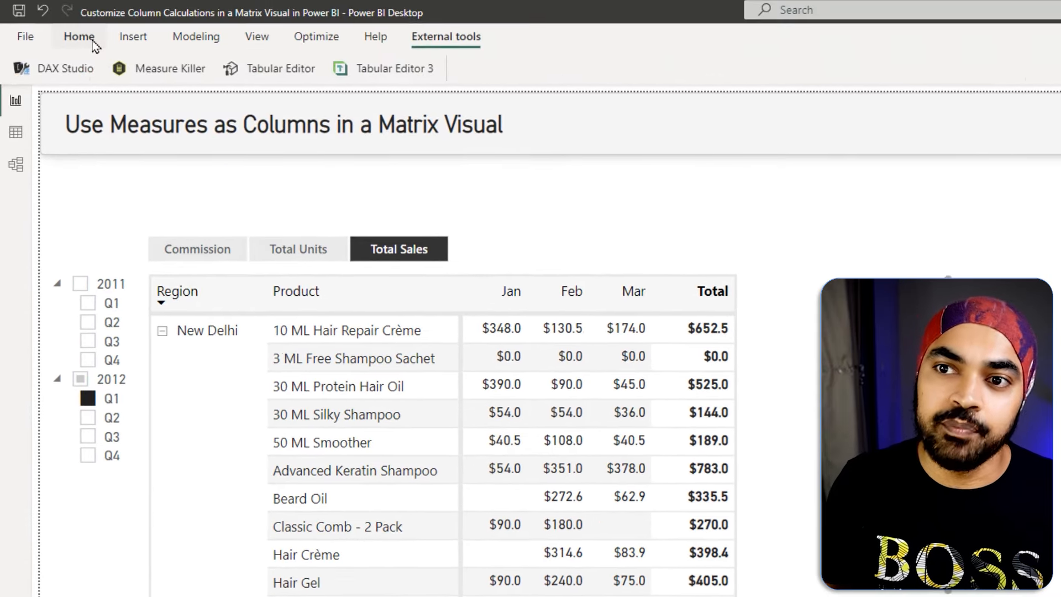
Open the setup of a new fields parameter and list the fields of the Sales table
click(93, 45)
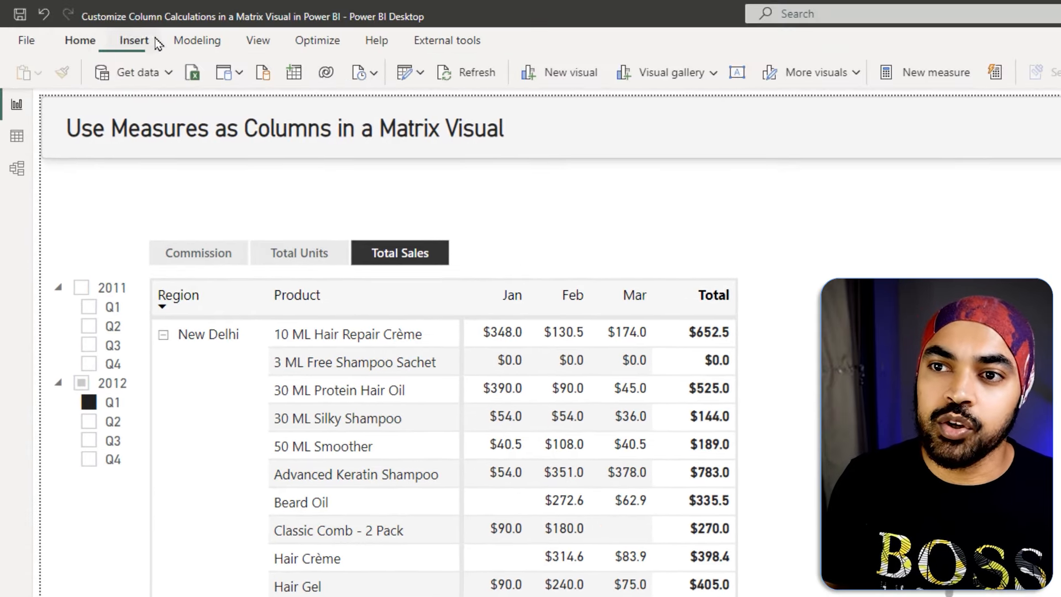
click(196, 40)
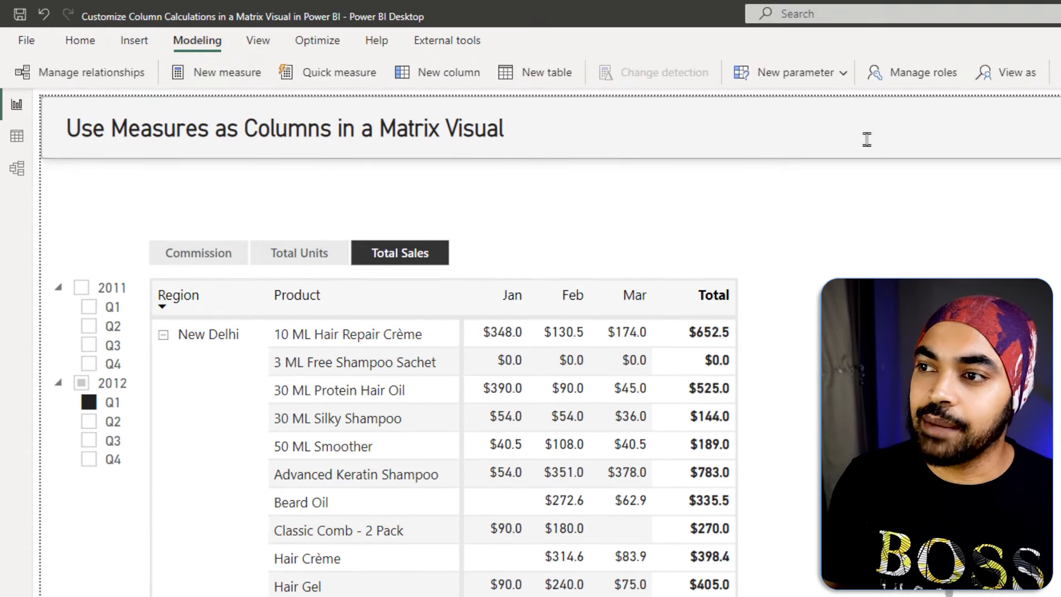
click(846, 78)
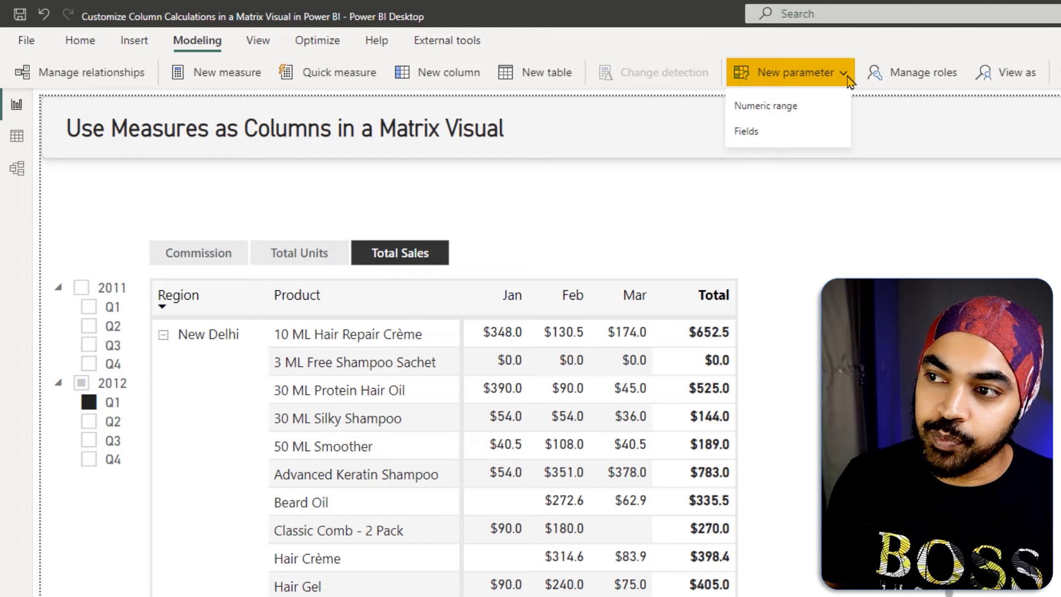
click(782, 134)
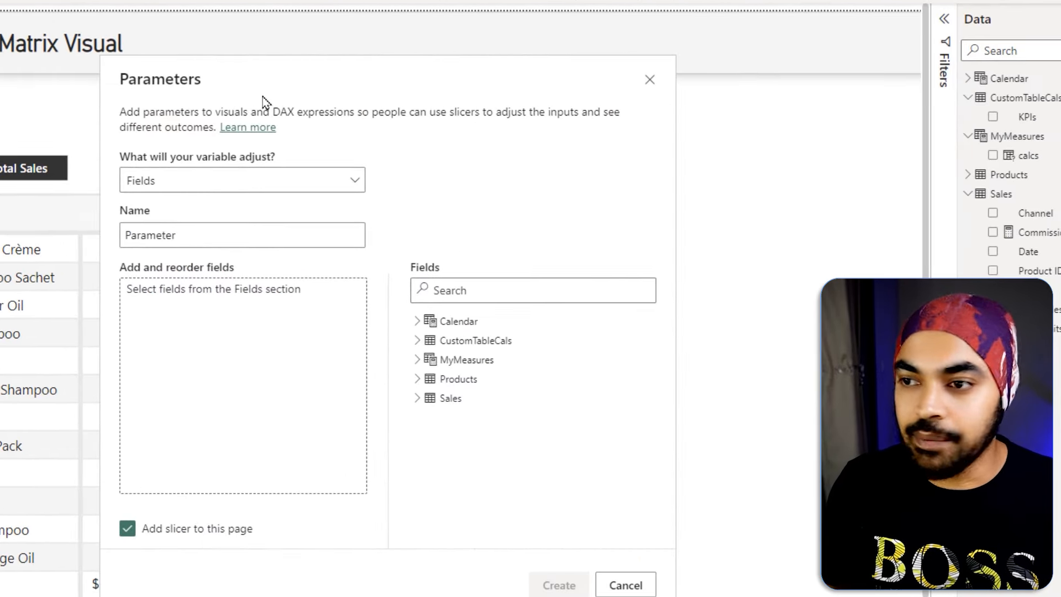
drag(263, 95, 210, 56)
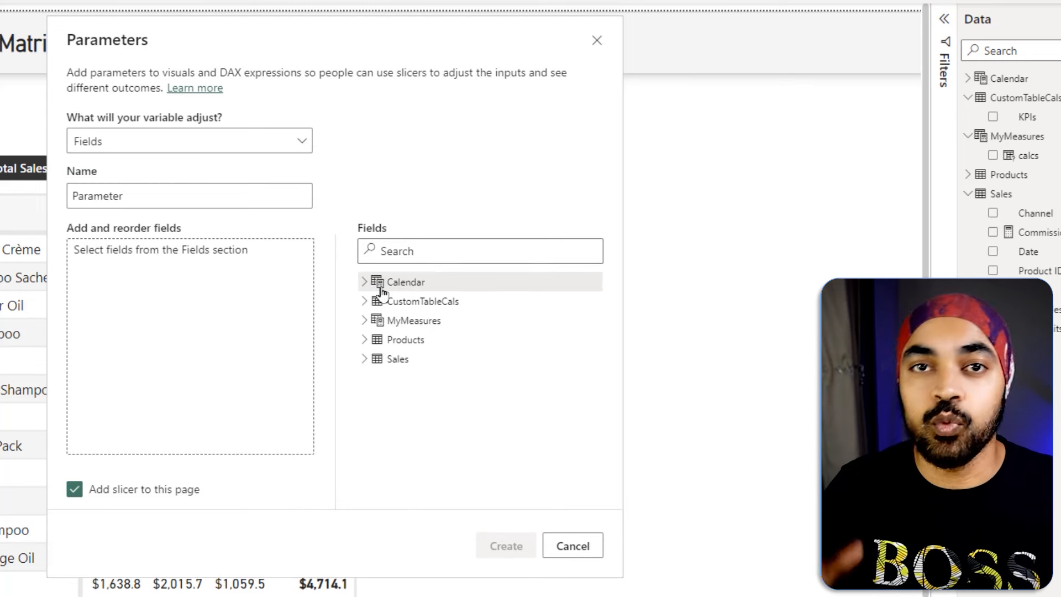
click(364, 360)
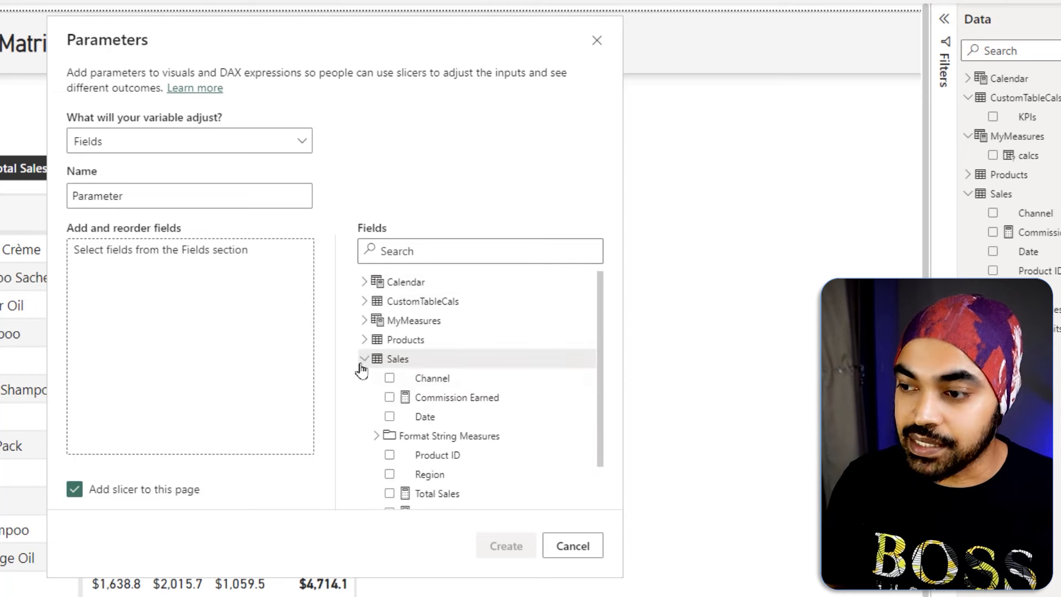
scroll(420, 415, down, 2)
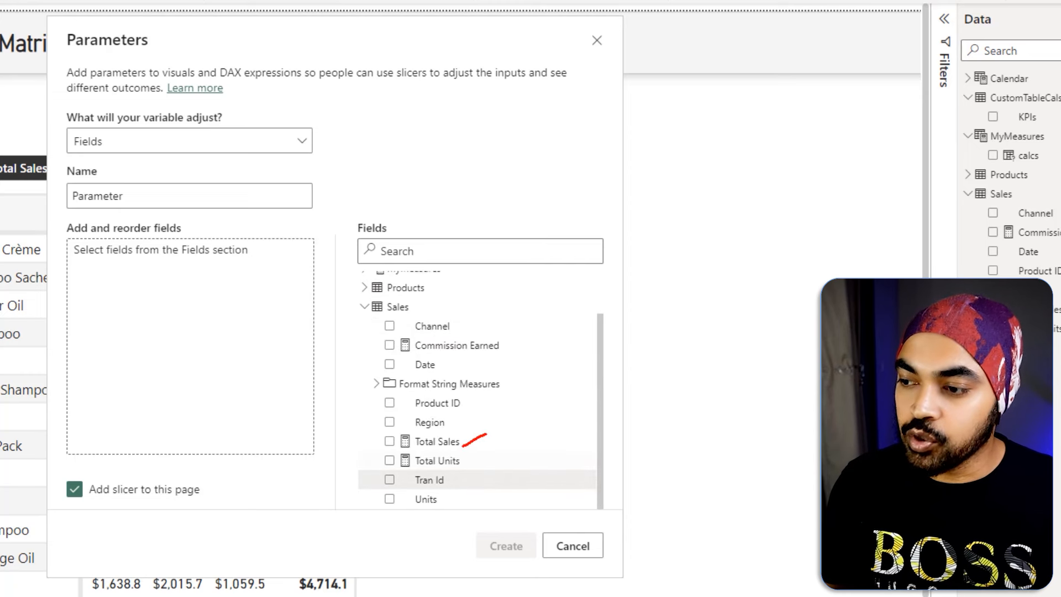
Examine the Commission Earned, Total Sales and Total Units measures and the page slicer option, and cancel the parameter setup
drag(482, 341, 506, 327)
drag(412, 344, 201, 308)
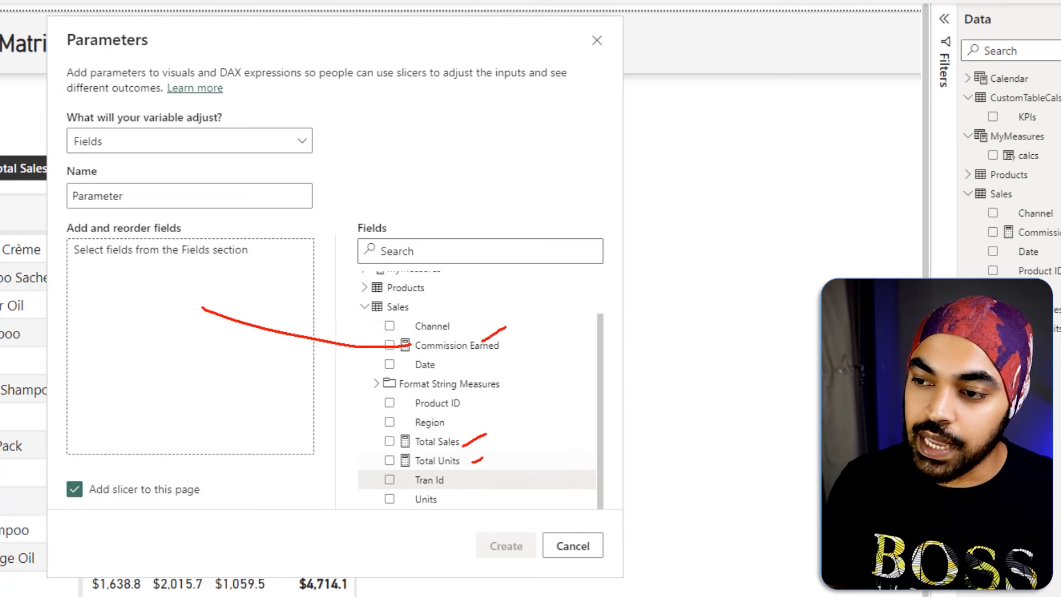
drag(408, 447, 221, 374)
drag(392, 471, 155, 346)
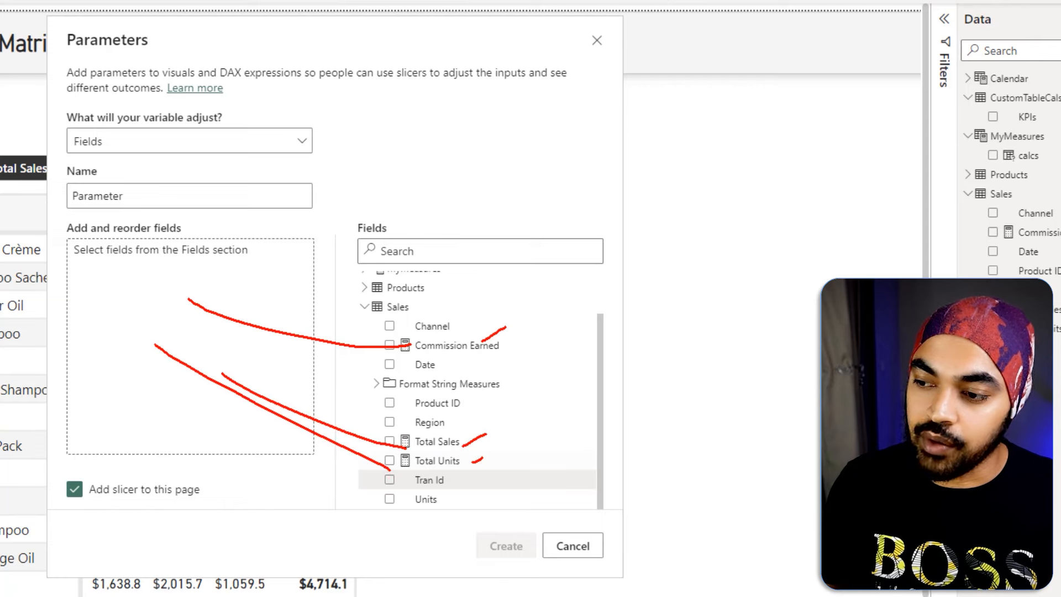
drag(467, 530, 529, 572)
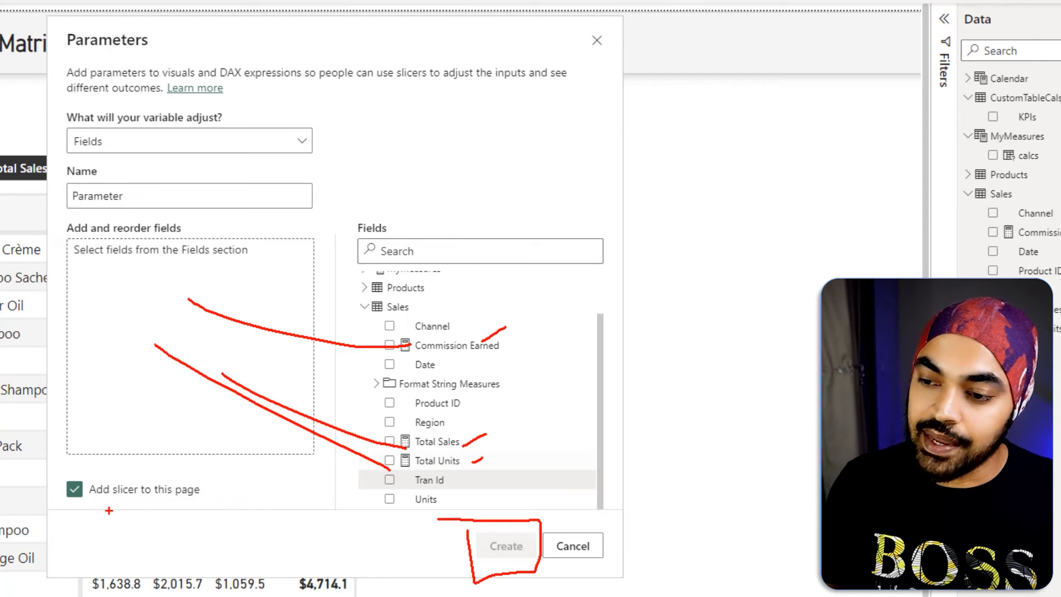
drag(102, 514, 131, 497)
mouse_move(180, 115)
mouse_down()
mouse_move(70, 105)
mouse_move(93, 108)
mouse_up()
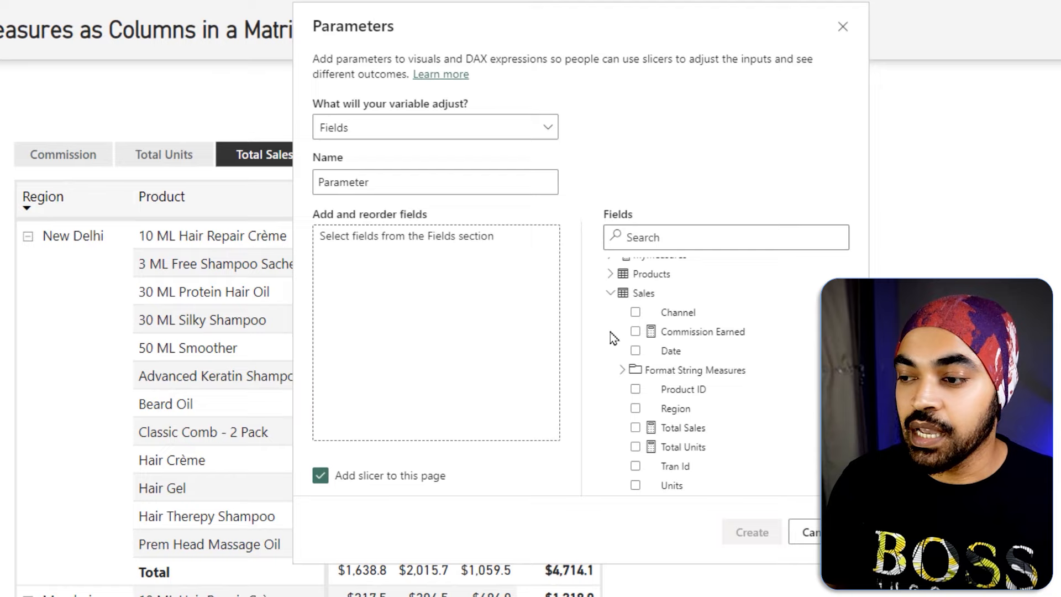
click(807, 532)
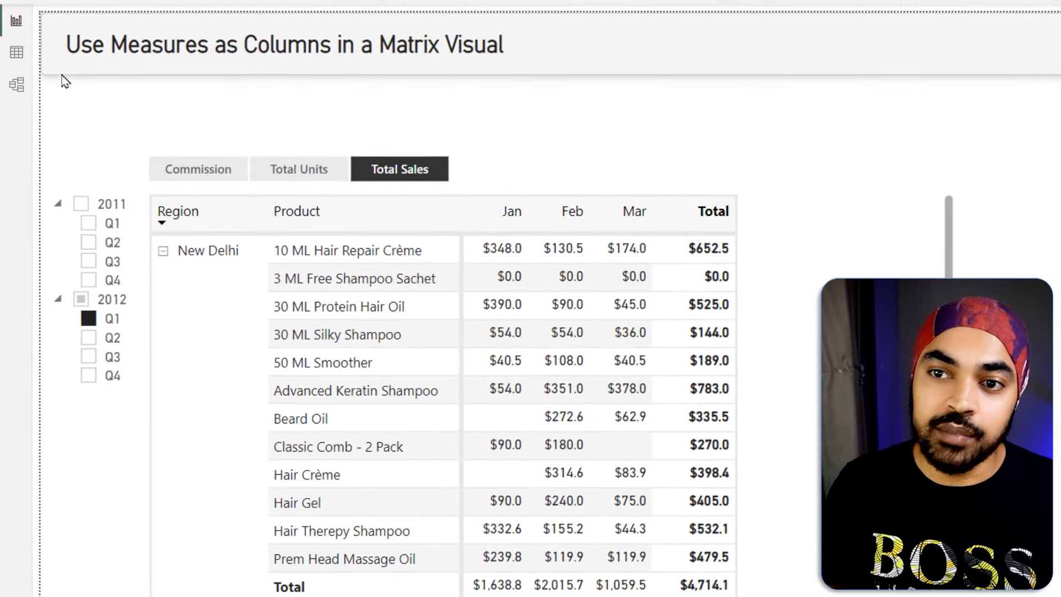
Examine the MyMeasures table's definition and its calcs column in the table view, and return to the report
click(16, 53)
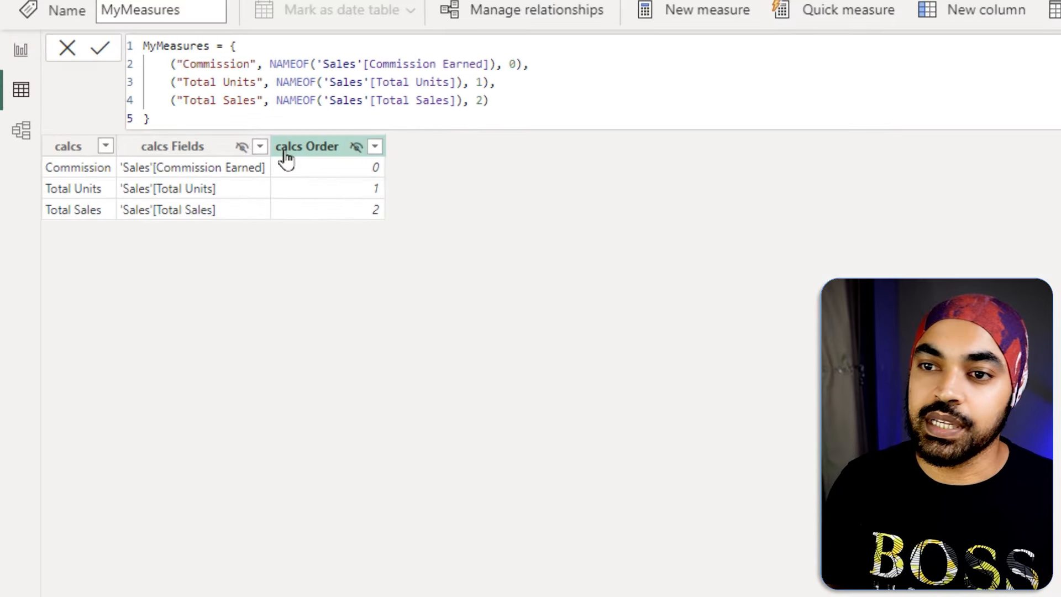
mouse_move(31, 5)
mouse_down()
mouse_move(436, 131)
mouse_move(464, 170)
mouse_up()
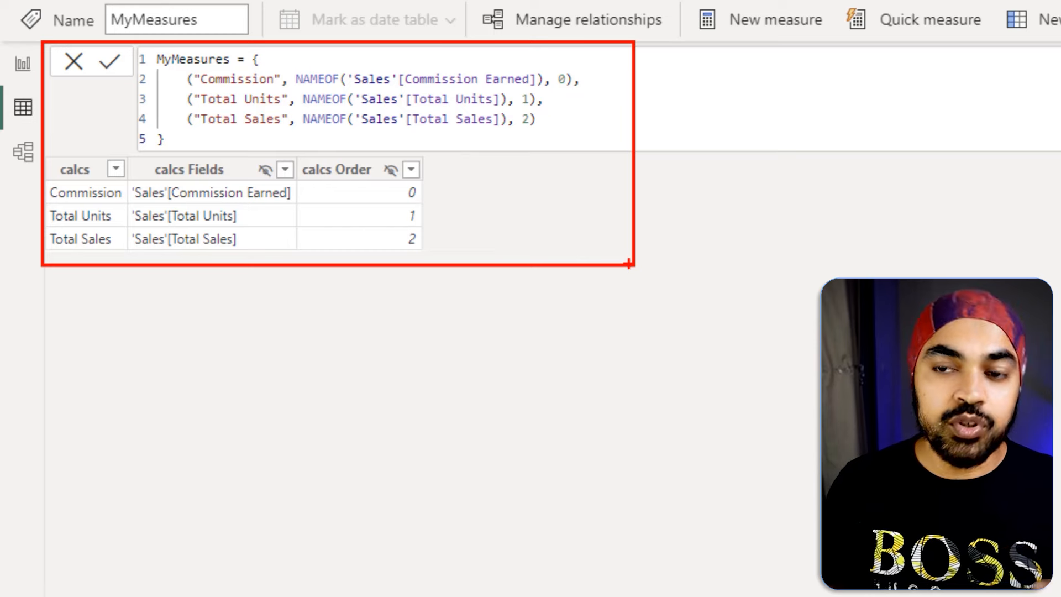
mouse_move(45, 157)
mouse_down()
mouse_move(48, 255)
mouse_move(113, 247)
mouse_move(117, 147)
mouse_move(48, 148)
mouse_up()
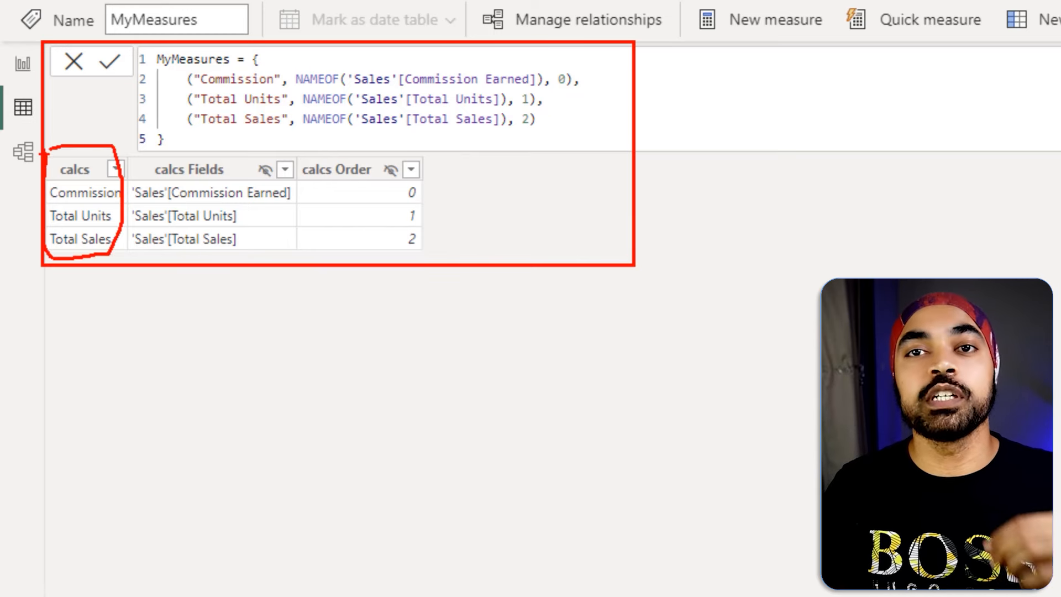
key(Escape)
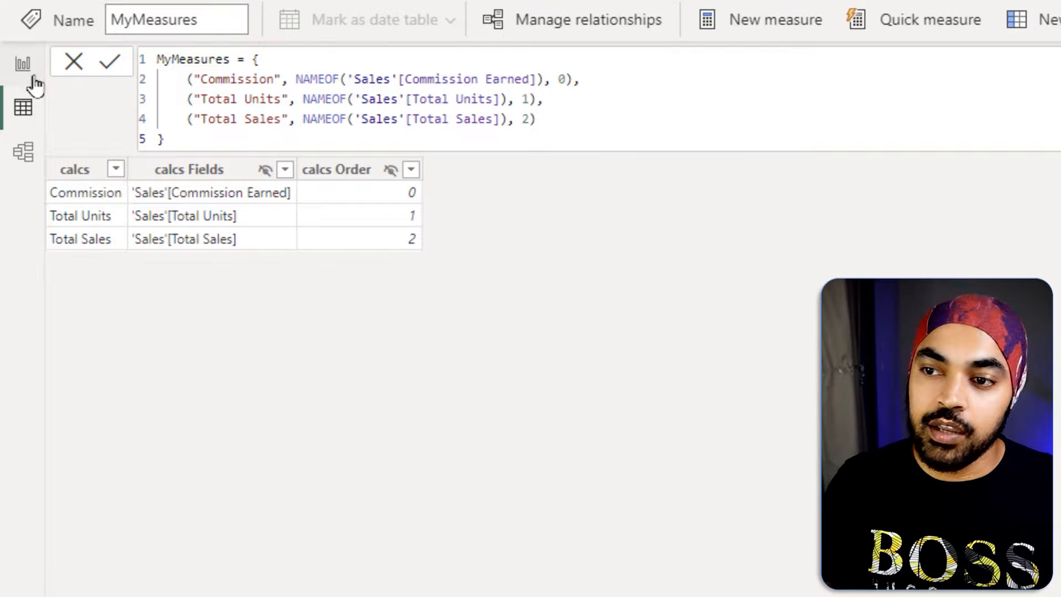
click(25, 65)
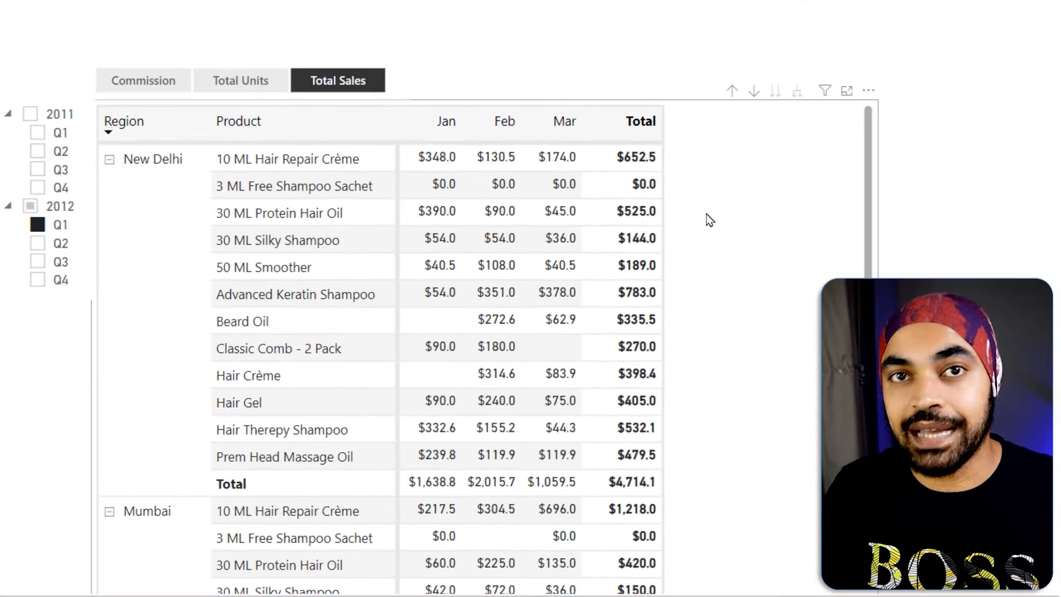
Replace Total Sales in the matrix values with the calcs field from the MyMeasures table
click(732, 226)
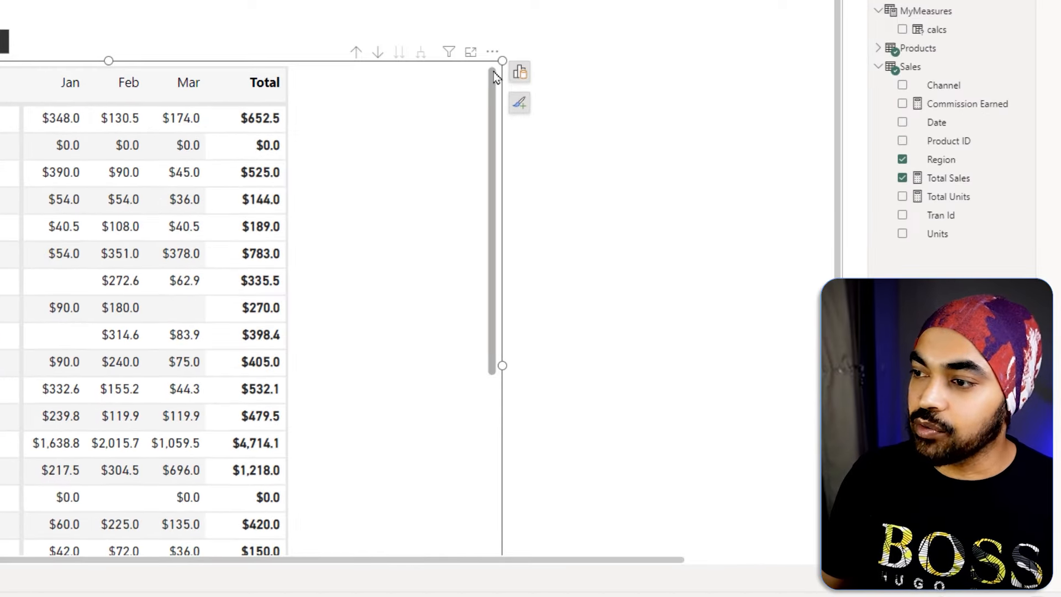
click(519, 73)
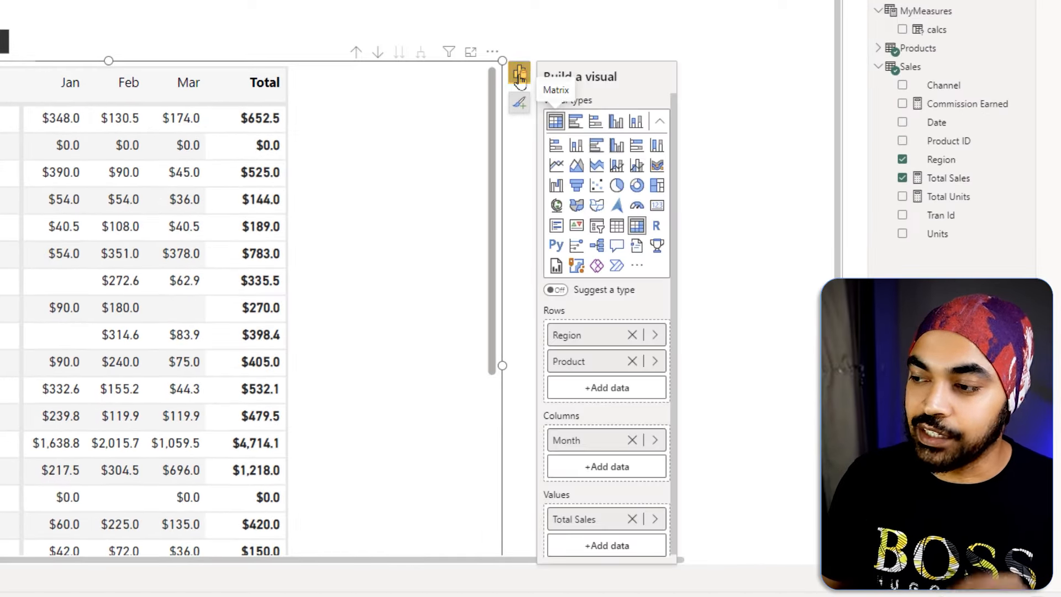
click(632, 515)
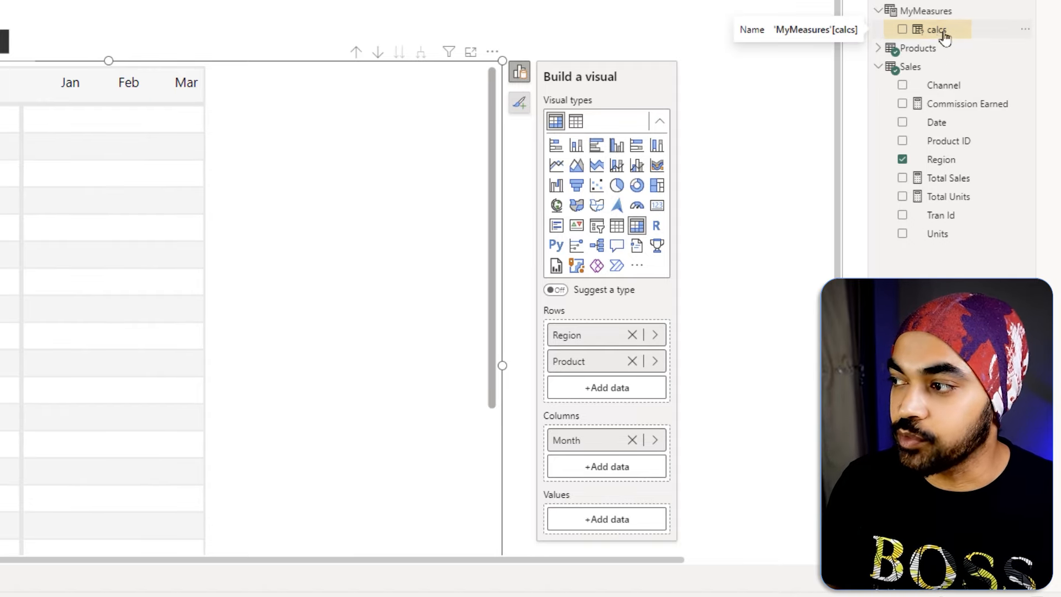
drag(942, 30, 260, 317)
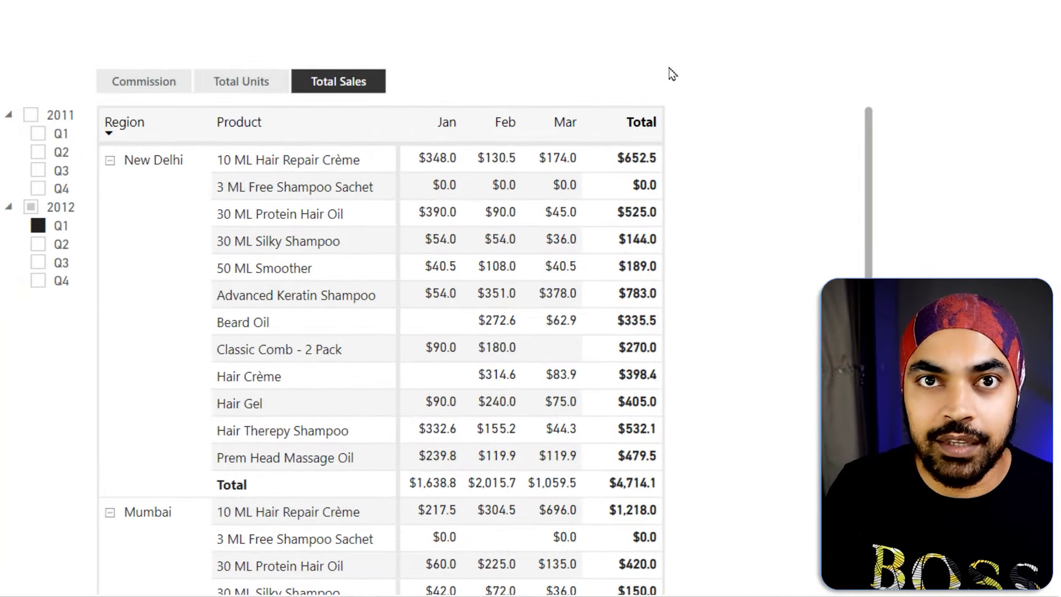
Test the measure slicer on Total Units and Commission, and leave it on Total Sales
click(258, 82)
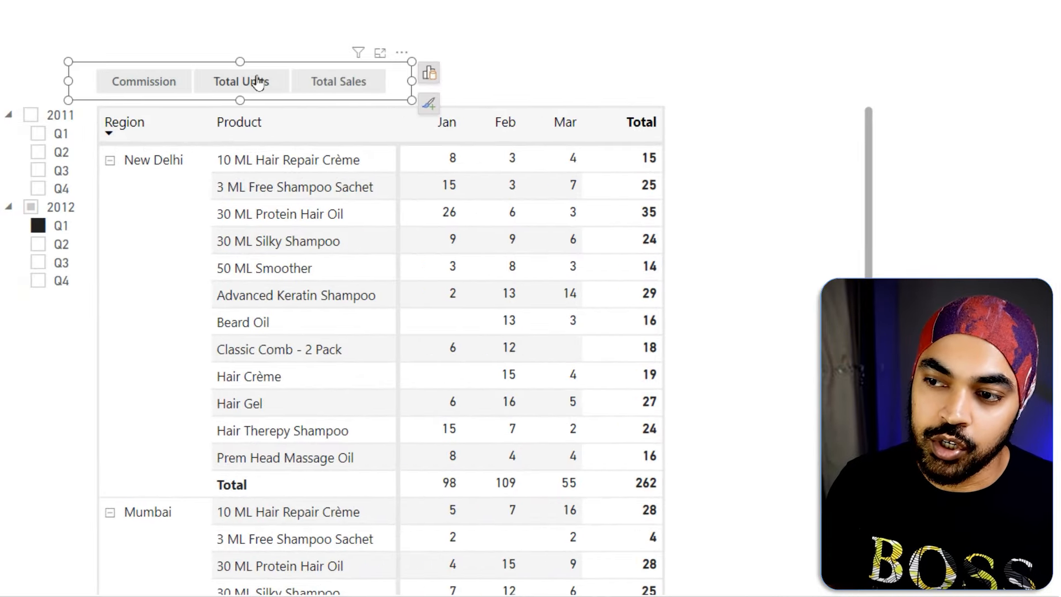
click(122, 88)
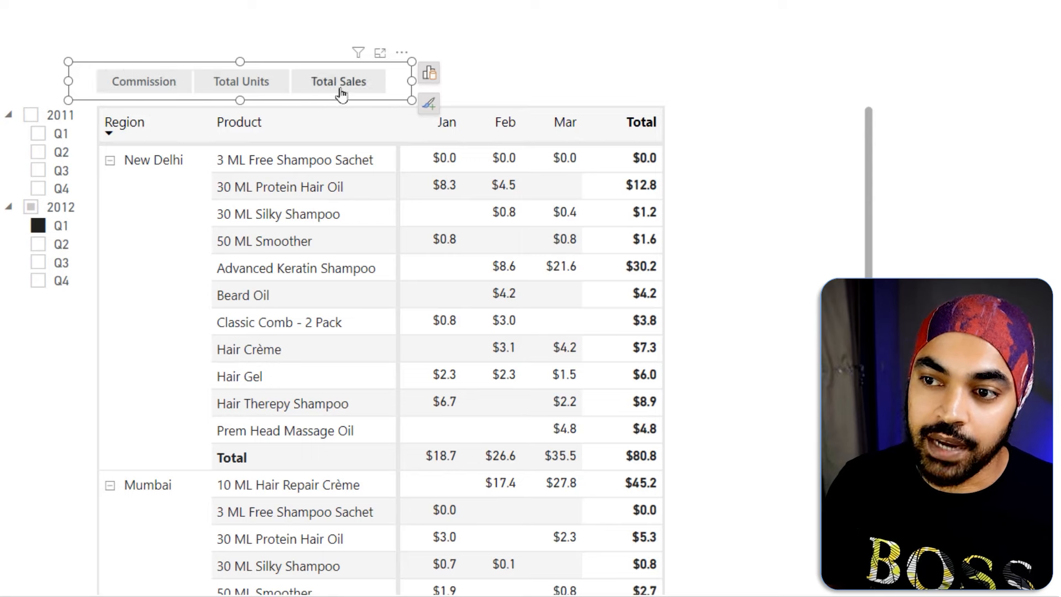
click(339, 91)
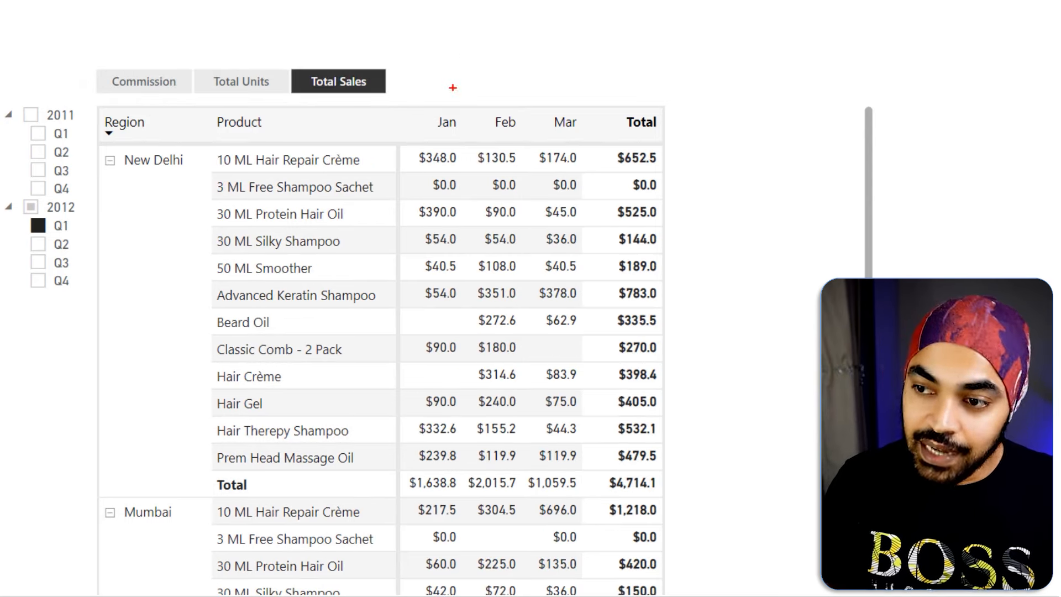
Examine the matrix's Jan, Feb and Mar columns, its Total column and the empty space beside it
drag(422, 132, 580, 135)
mouse_move(612, 101)
mouse_down()
mouse_move(607, 131)
mouse_move(668, 141)
mouse_move(603, 99)
mouse_up()
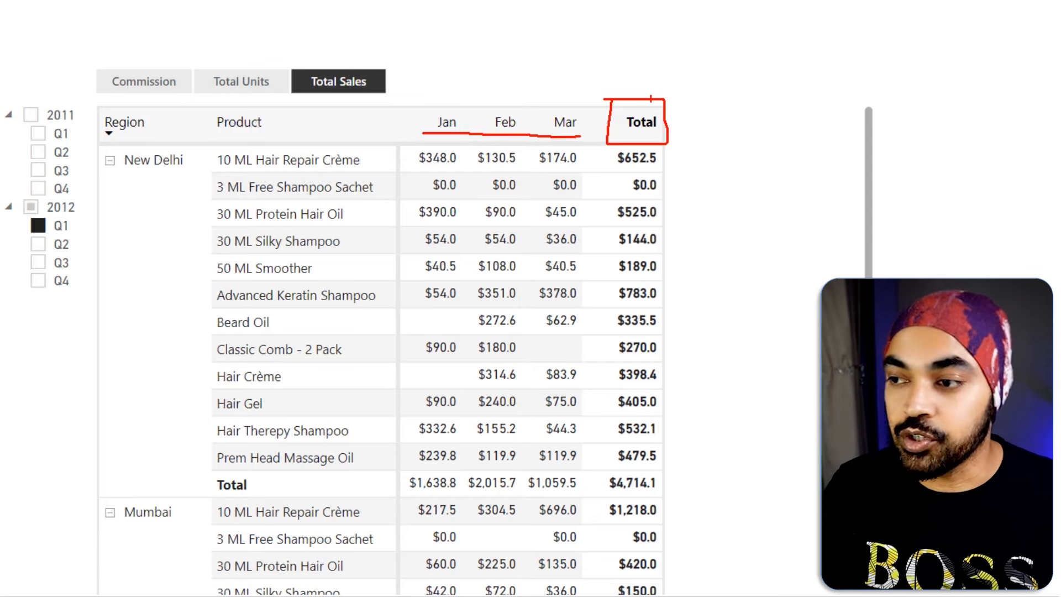
drag(630, 98, 662, 83)
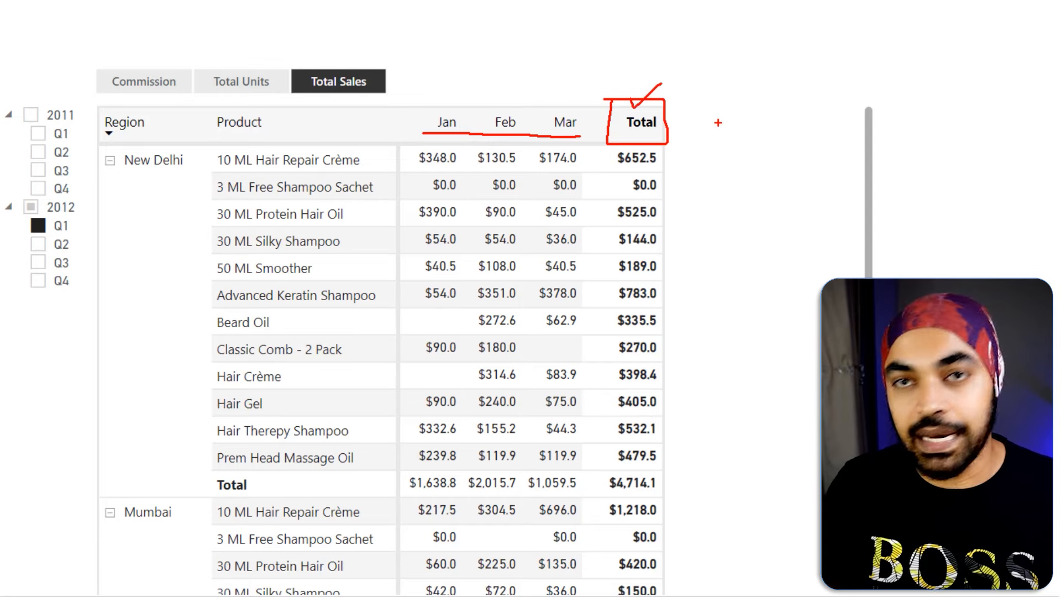
mouse_move(707, 109)
mouse_down()
mouse_move(731, 138)
mouse_move(744, 126)
mouse_up()
drag(757, 108, 741, 145)
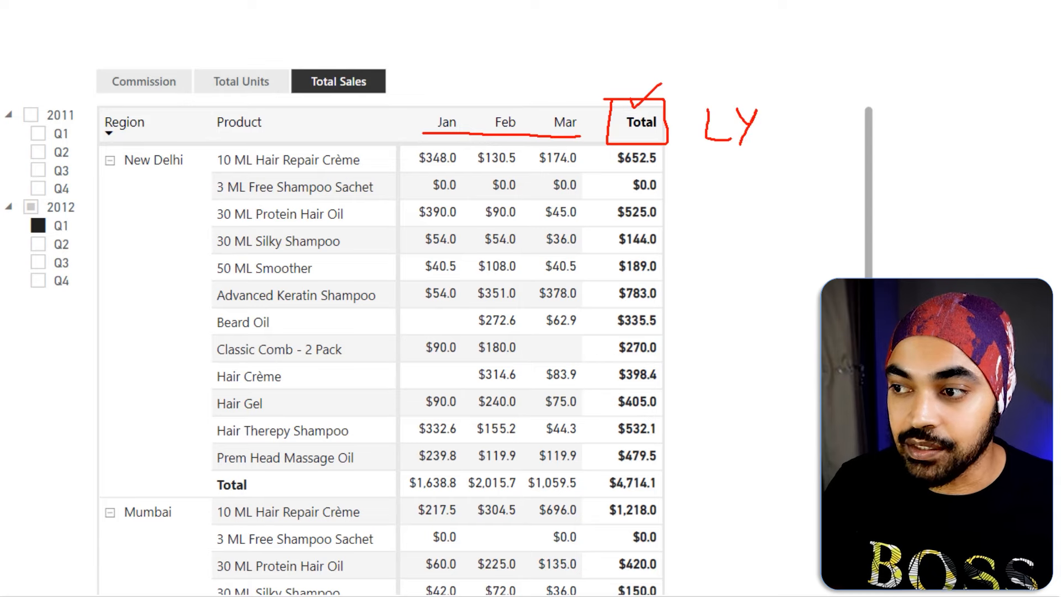
mouse_move(819, 114)
mouse_down()
mouse_move(807, 148)
mouse_move(822, 143)
mouse_up()
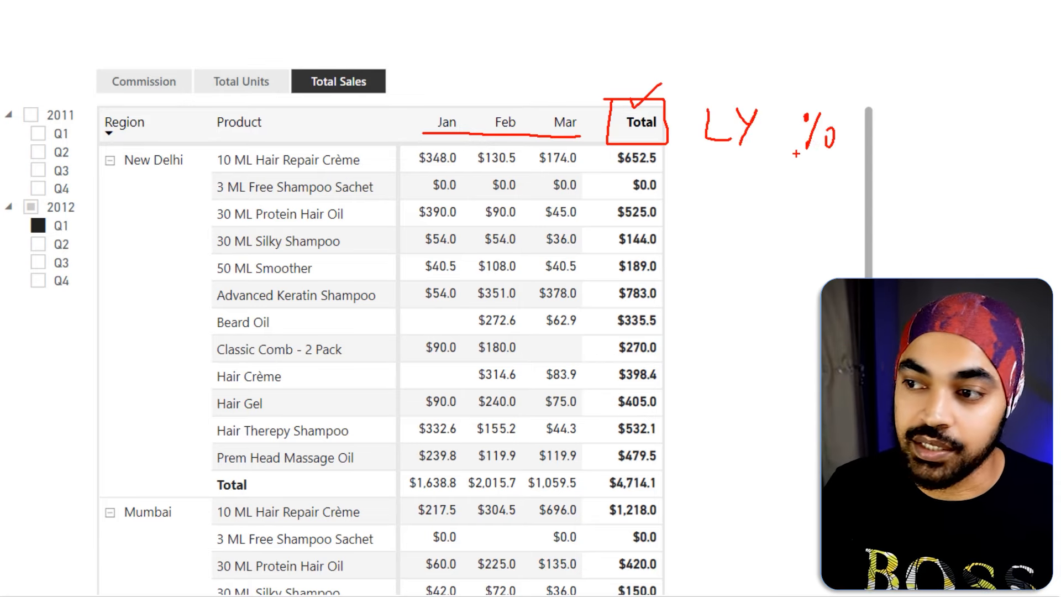
drag(699, 157, 746, 151)
drag(792, 155, 824, 153)
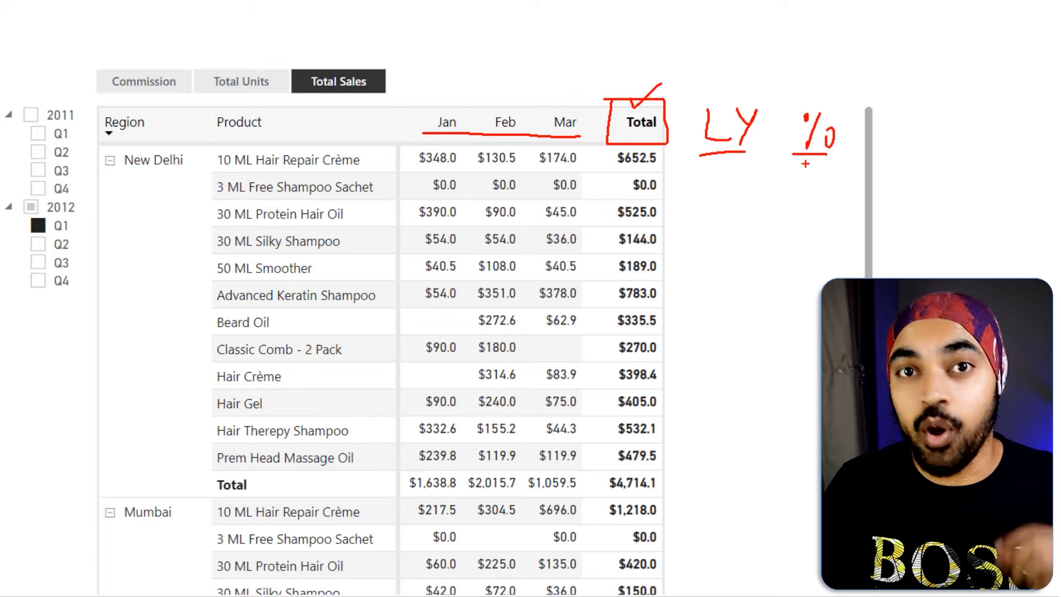
mouse_move(462, 159)
mouse_down()
mouse_move(455, 145)
mouse_move(486, 142)
mouse_up()
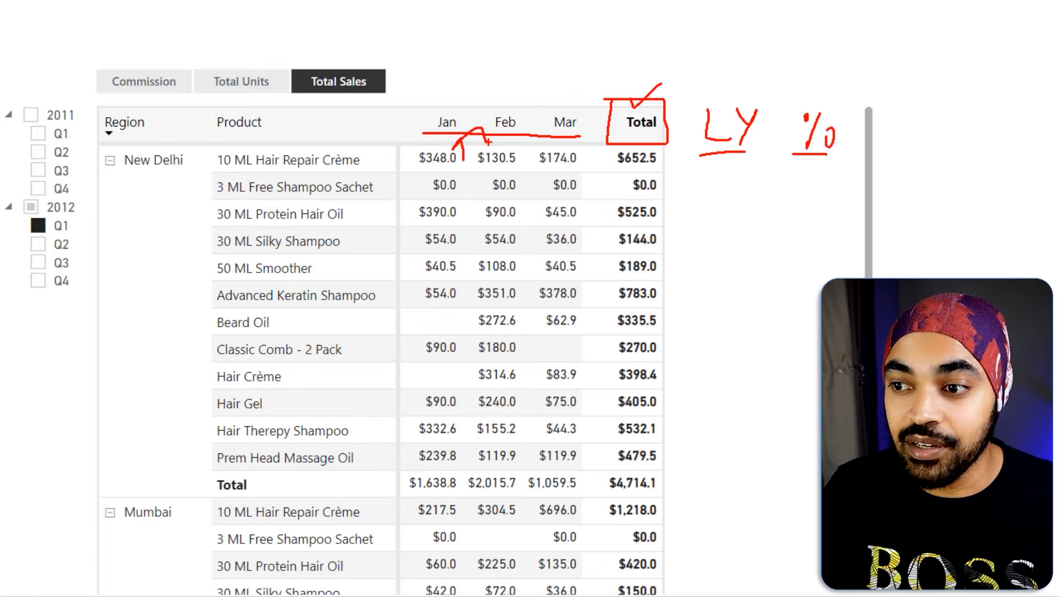
mouse_move(753, 80)
mouse_down()
mouse_move(773, 73)
mouse_move(819, 84)
mouse_move(838, 72)
mouse_up()
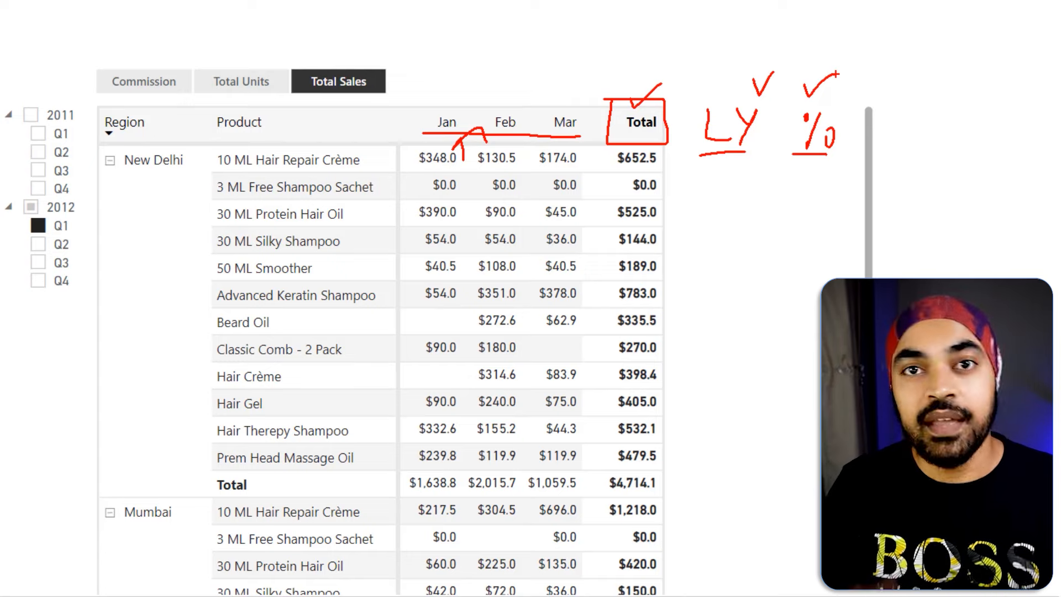
key(Escape)
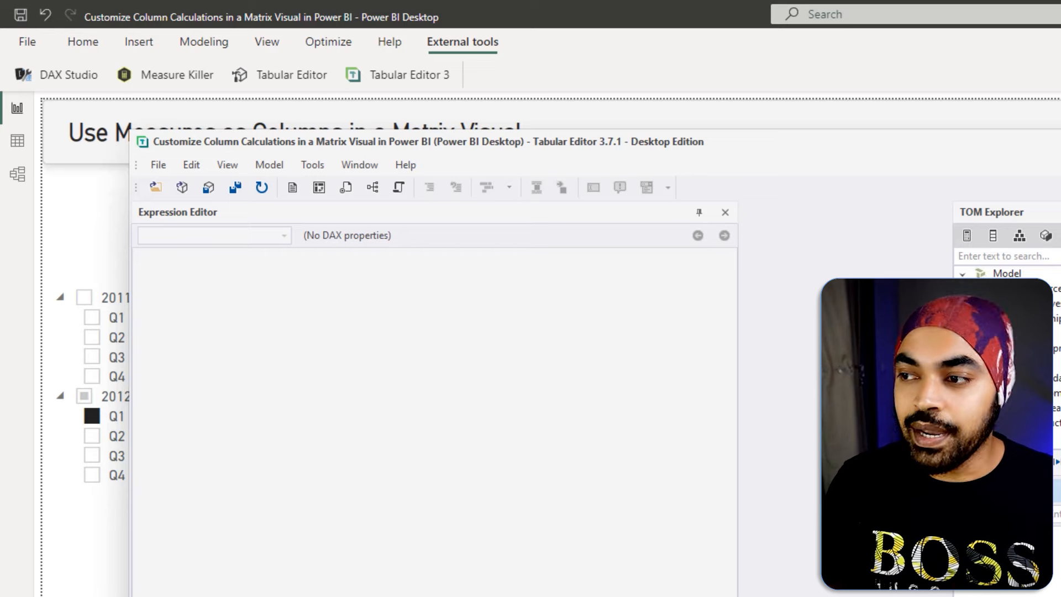
Widen the TOM Explorer pane in Tabular Editor and check the option for creating a calculation group under Tables
drag(846, 225, 741, 232)
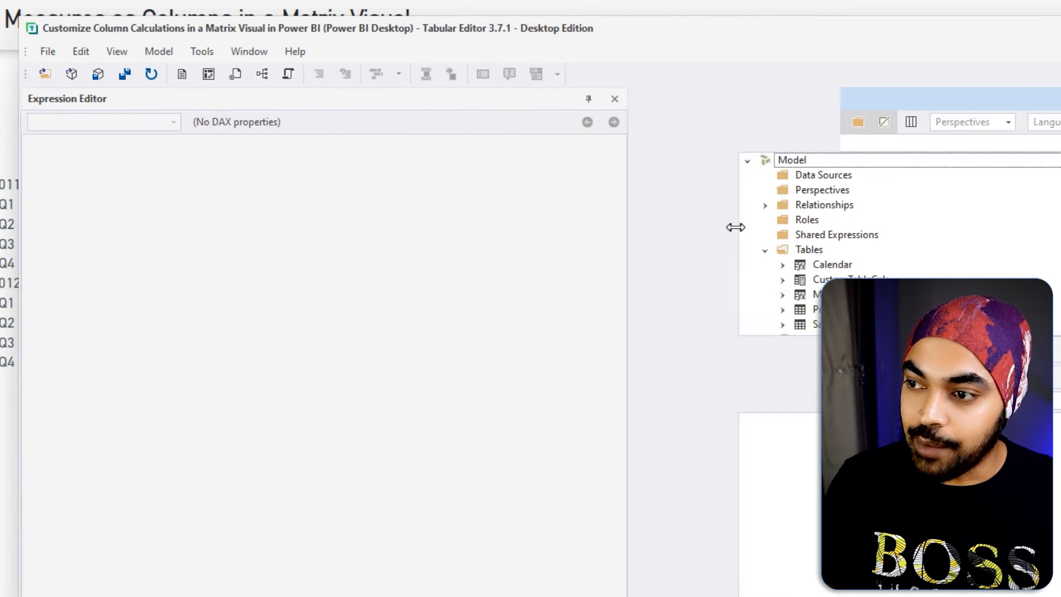
drag(634, 222, 733, 227)
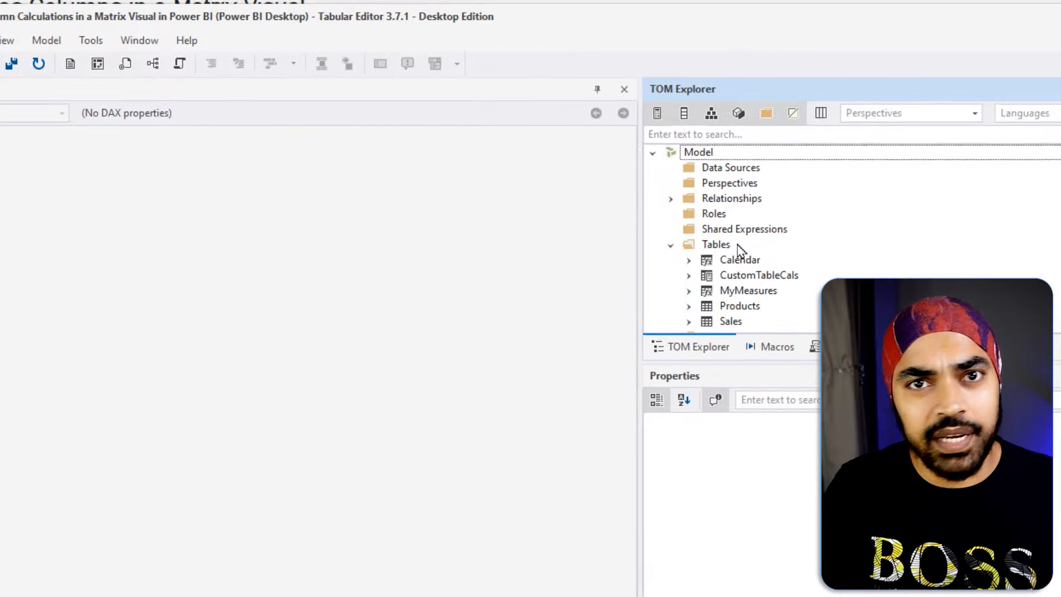
right_click(823, 249)
mouse_move(860, 264)
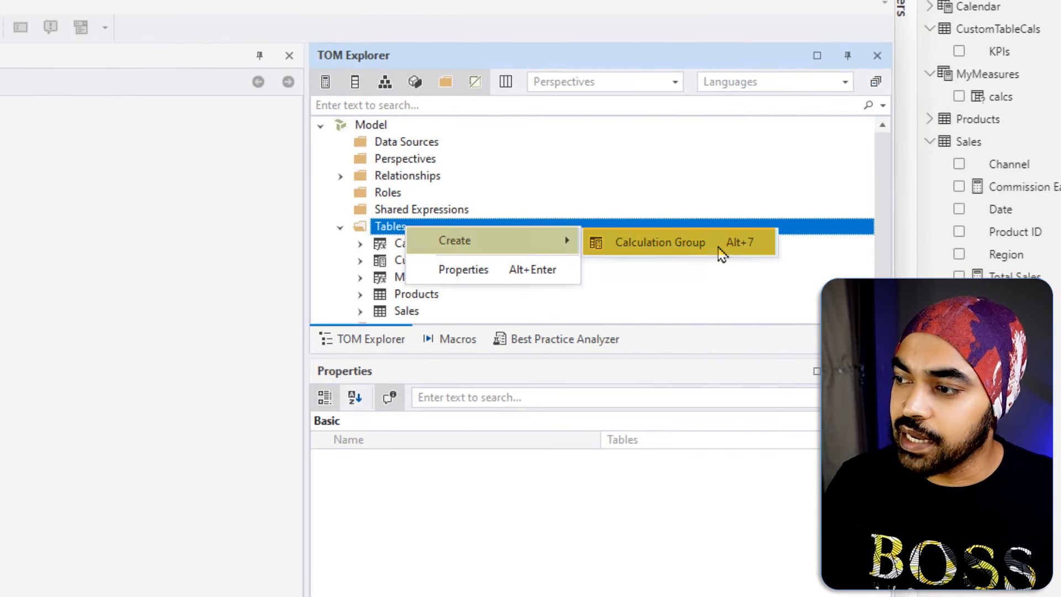
click(691, 256)
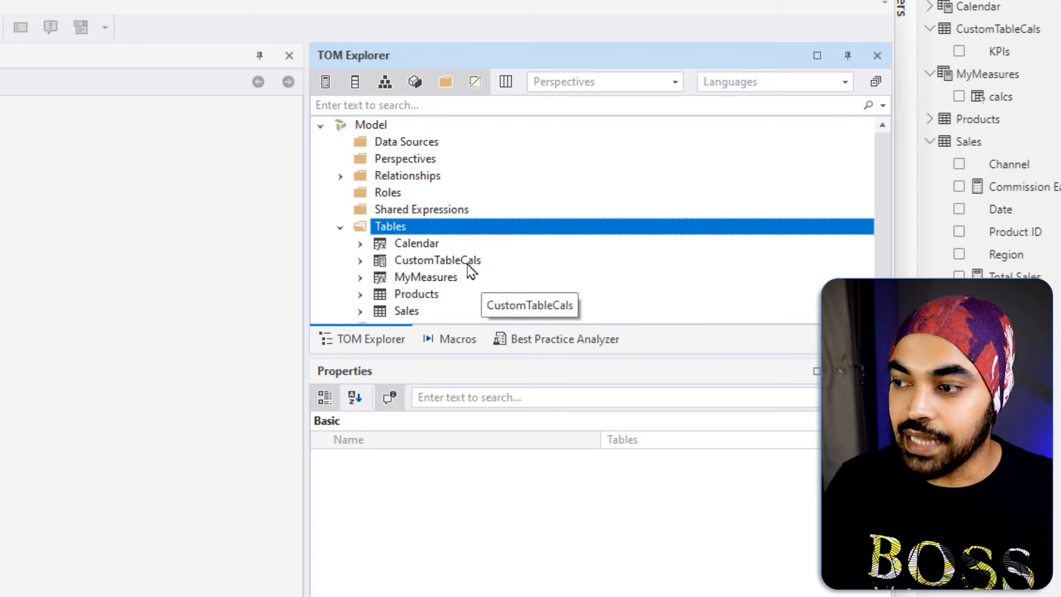
Select the CustomTableCals calculation group and check the option for creating a calculation item in it
click(415, 264)
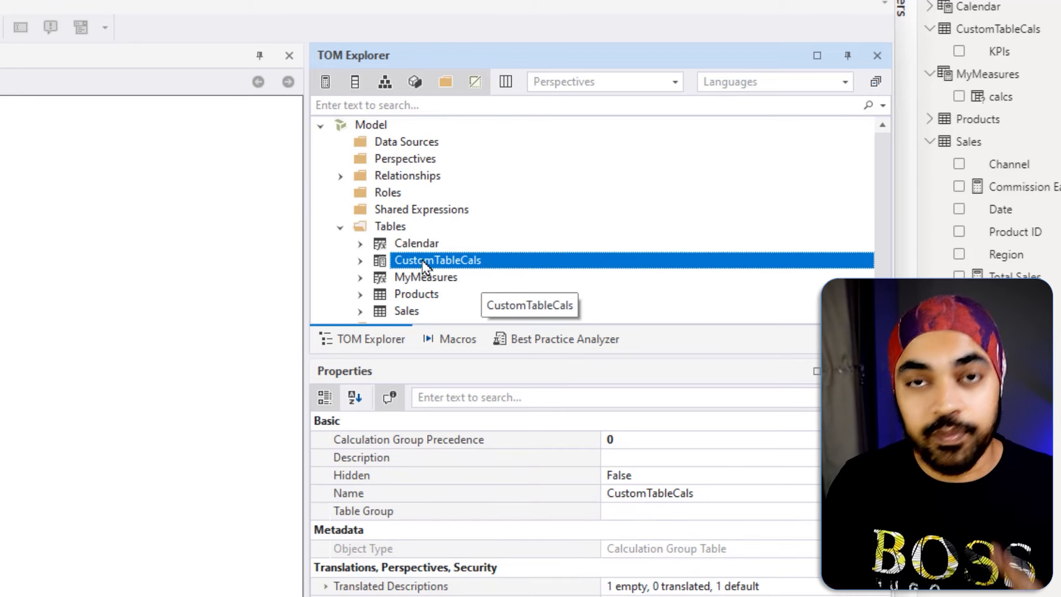
right_click(423, 263)
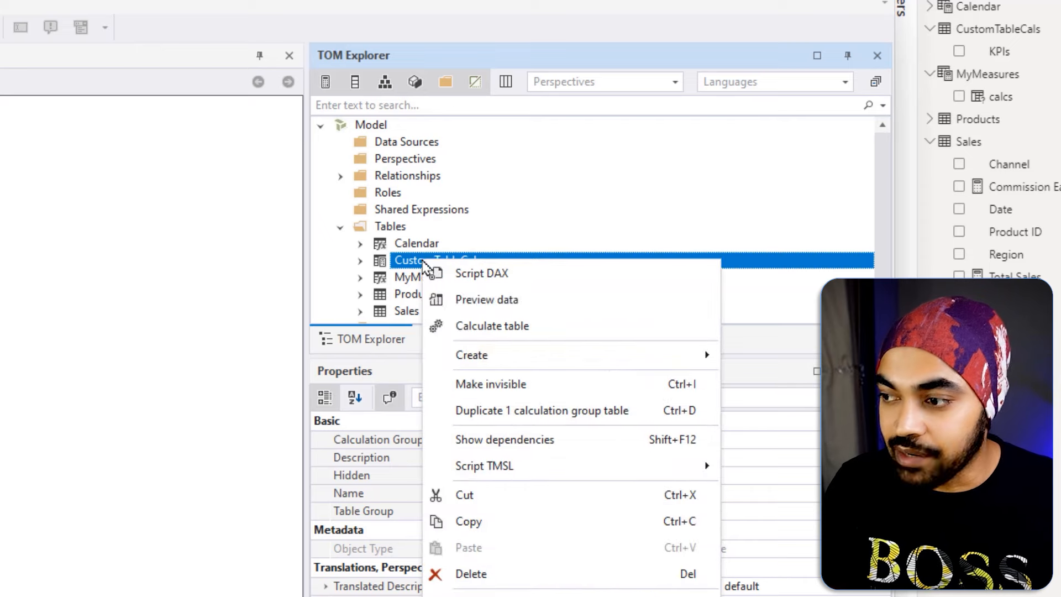
mouse_move(459, 358)
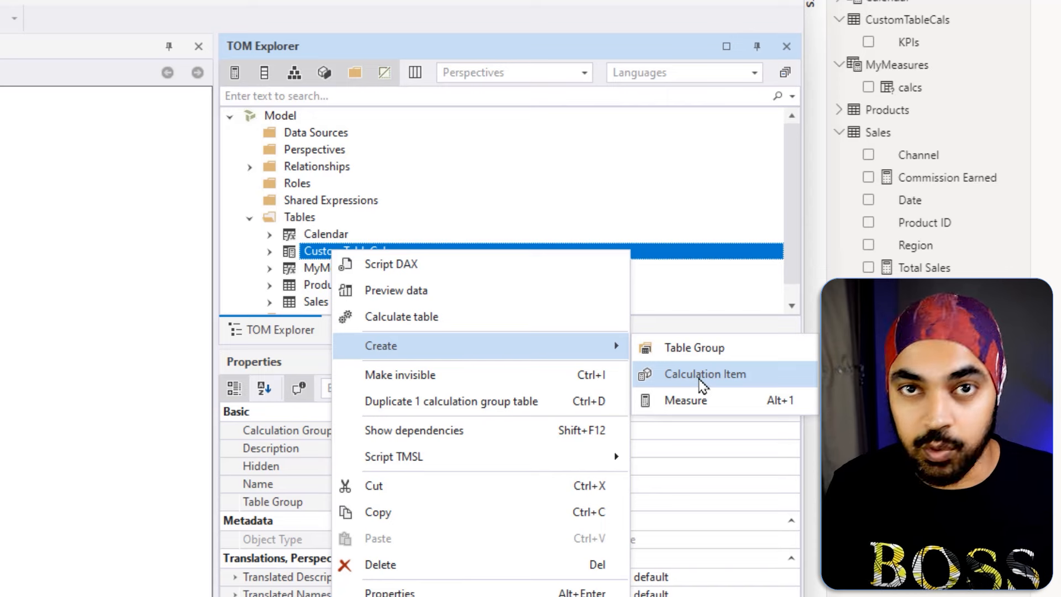
Expand CustomTableCals and its Calculation Items, and enlarge the TOM Explorer to review the Quarter, LY and Growth items
click(269, 252)
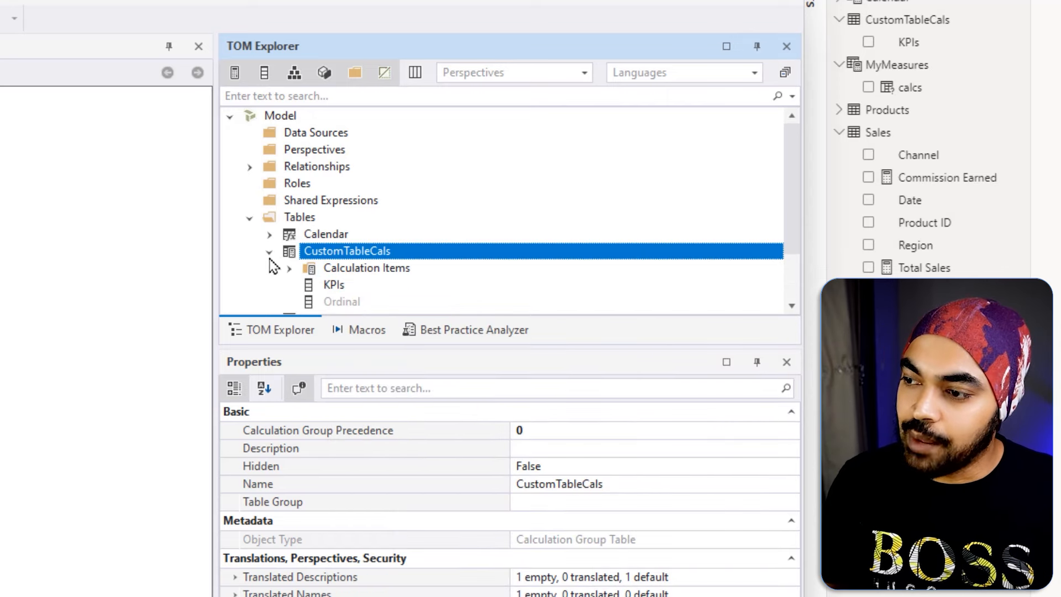
click(289, 268)
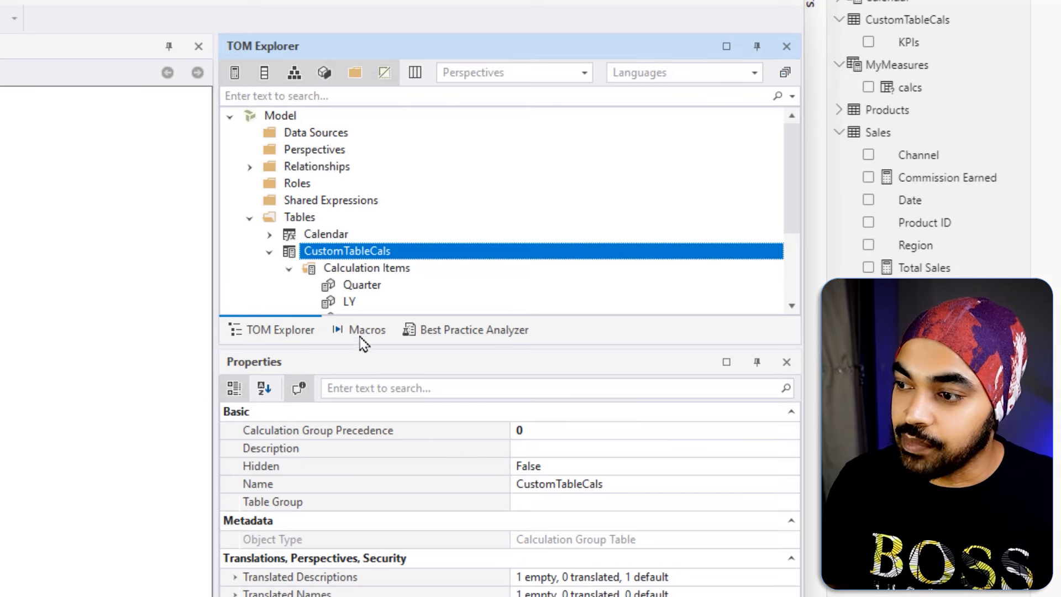
drag(359, 347, 359, 439)
key(ctrl+2)
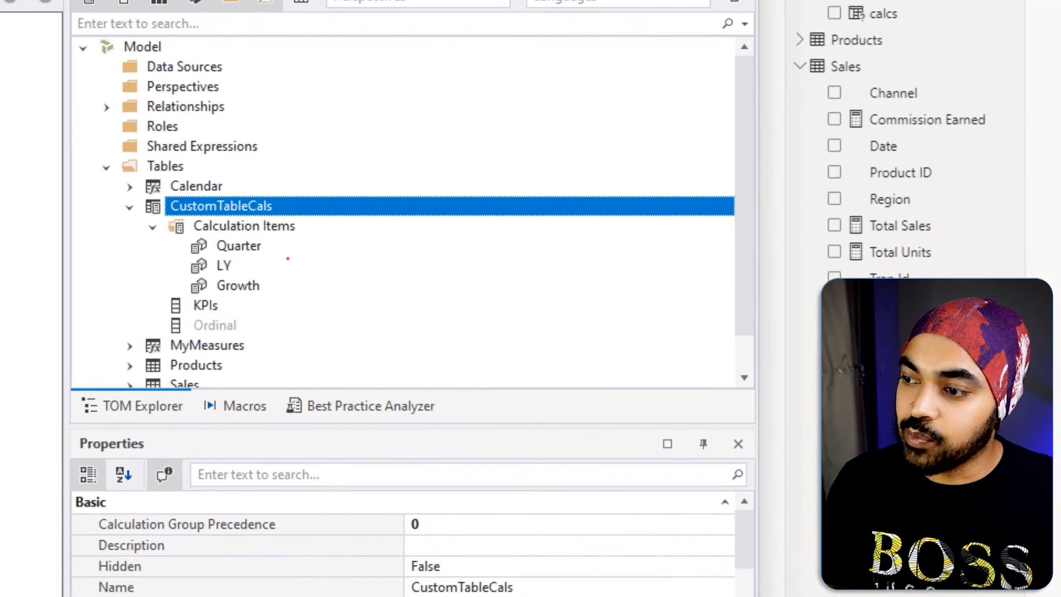
drag(379, 288, 412, 276)
mouse_move(237, 269)
mouse_down()
mouse_move(252, 259)
mouse_move(274, 281)
mouse_up()
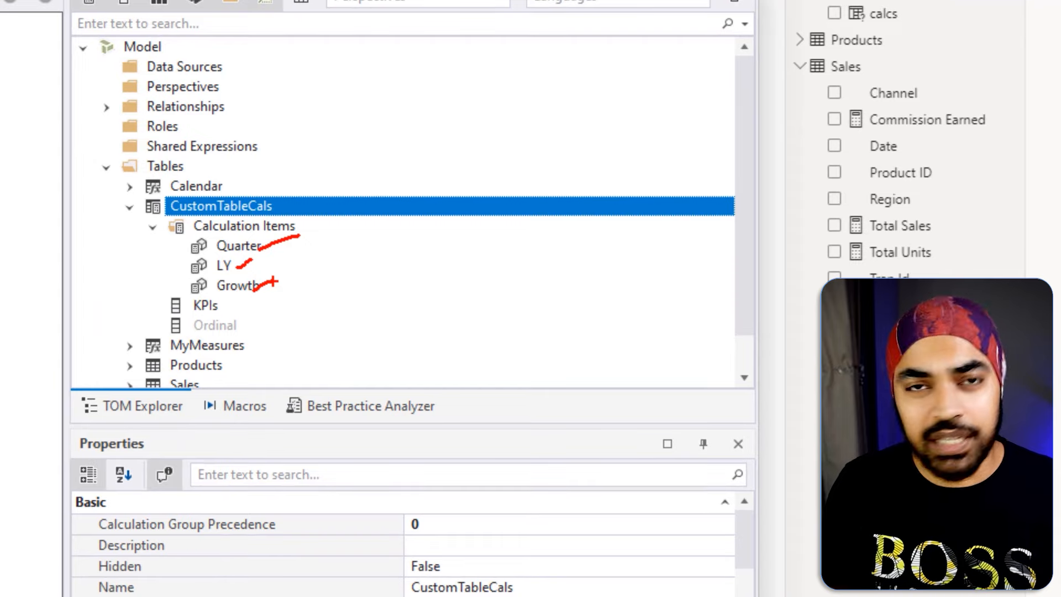
key(Escape)
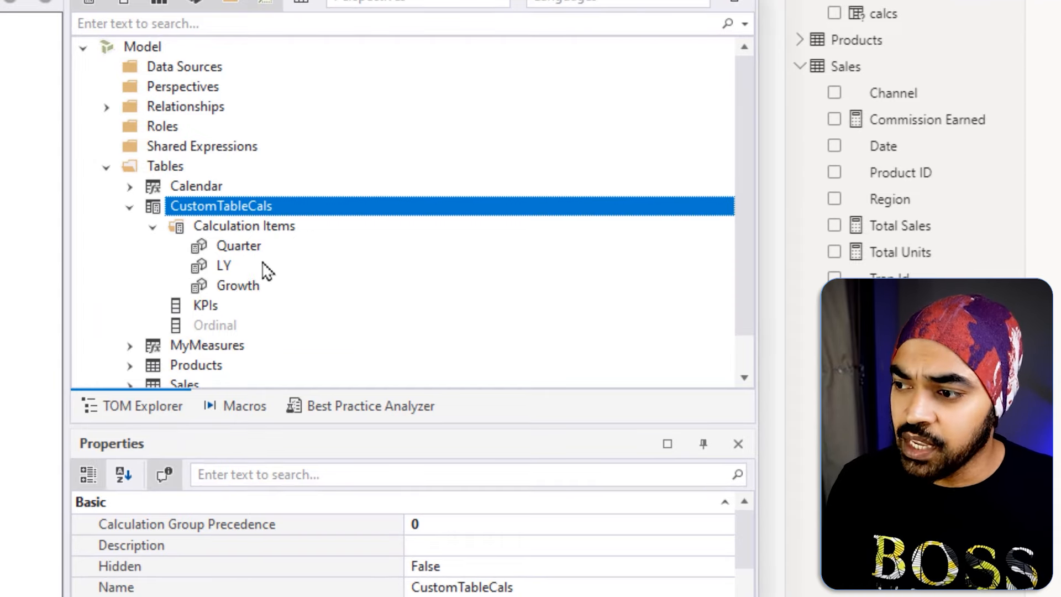
Open the Quarter item's expression and examine it alongside the report's measure slicer, moving the editor window clear of the slicer
click(253, 249)
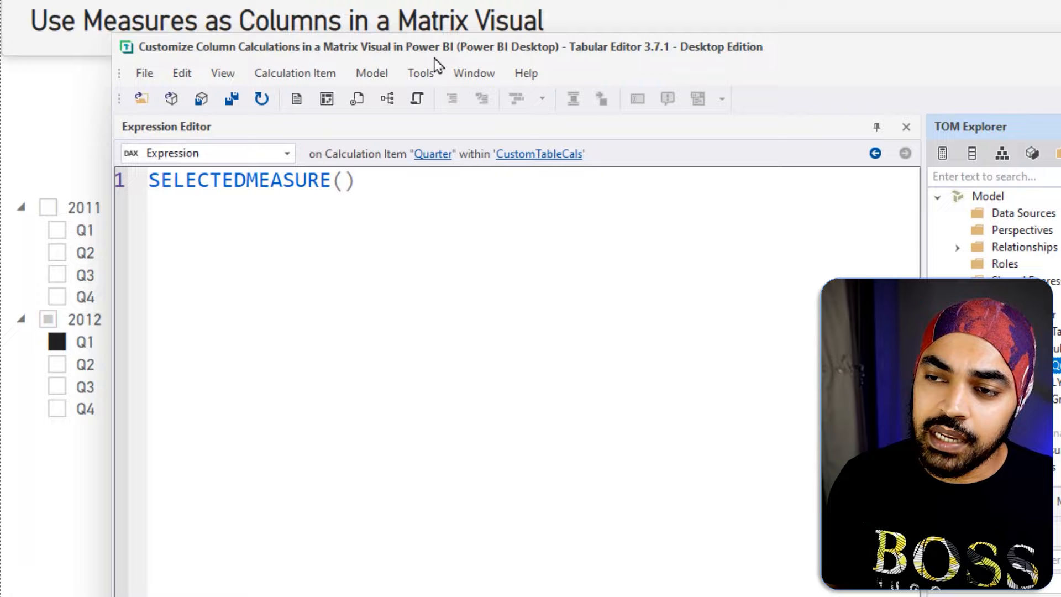
mouse_move(435, 58)
mouse_down()
mouse_move(494, 188)
mouse_move(482, 367)
mouse_up()
key(ctrl+2)
mouse_move(489, 154)
mouse_down()
mouse_move(345, 162)
mouse_move(442, 138)
mouse_up()
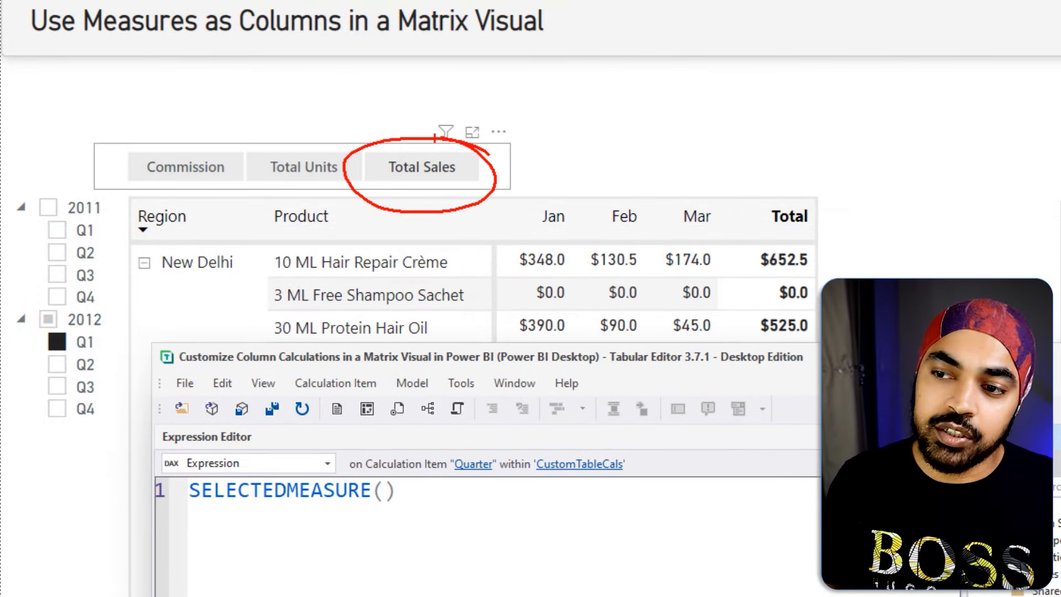
drag(300, 114, 299, 150)
drag(287, 133, 307, 138)
drag(192, 102, 188, 144)
drag(181, 132, 196, 136)
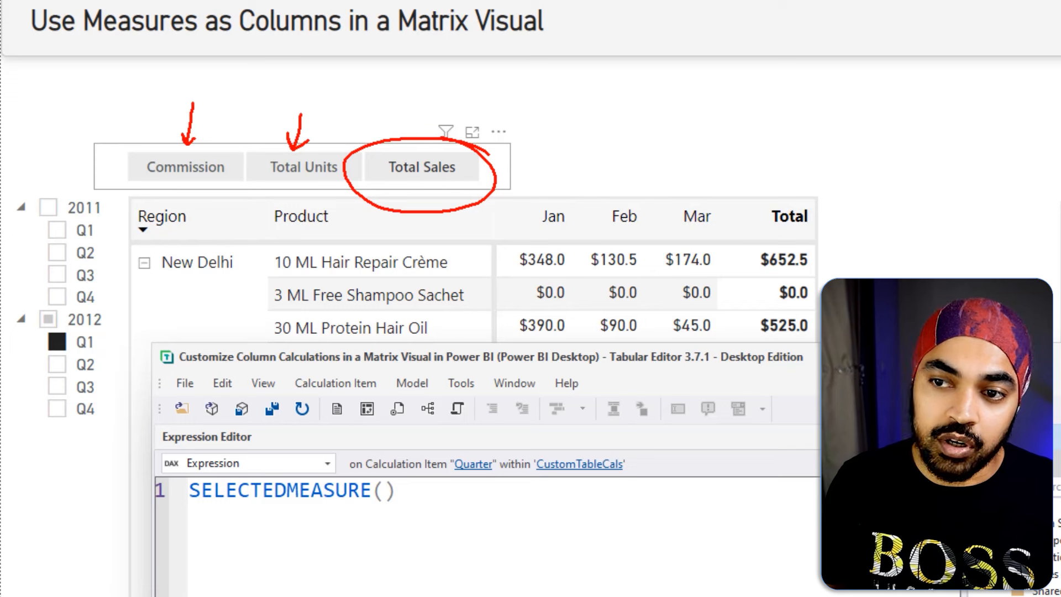
drag(202, 521, 410, 527)
mouse_move(375, 100)
mouse_down()
mouse_move(390, 131)
mouse_move(415, 93)
mouse_up()
drag(685, 278, 713, 256)
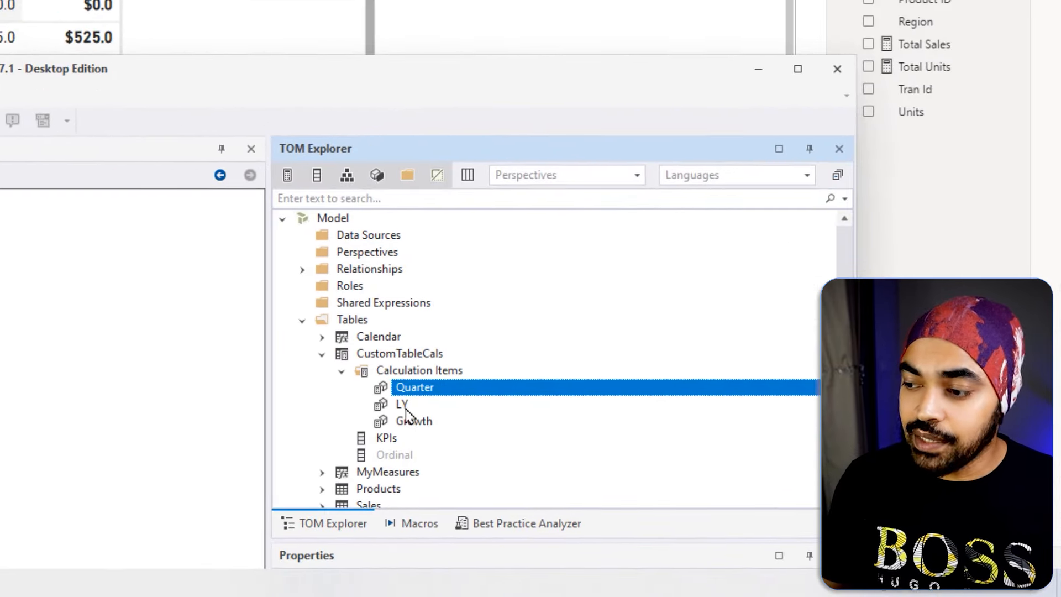
Open the LY item's expression and examine its ISINSCOPE condition, SELECTEDMEASURE and SAMEPERIODLASTYEAR parts
click(402, 407)
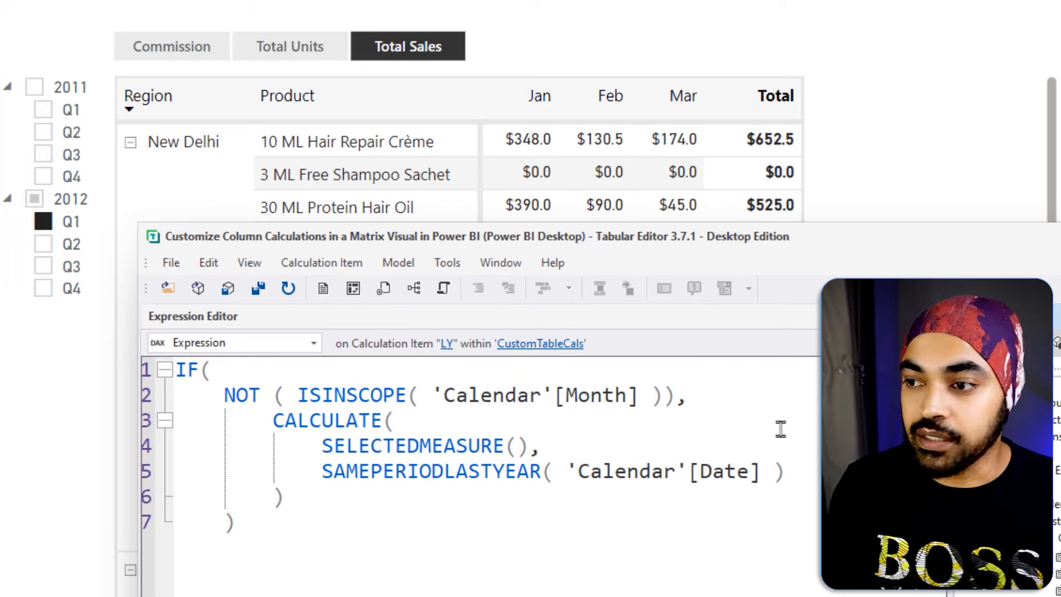
key(ctrl+2)
mouse_move(838, 82)
mouse_down()
mouse_move(851, 105)
mouse_move(867, 100)
mouse_up()
drag(874, 86, 866, 109)
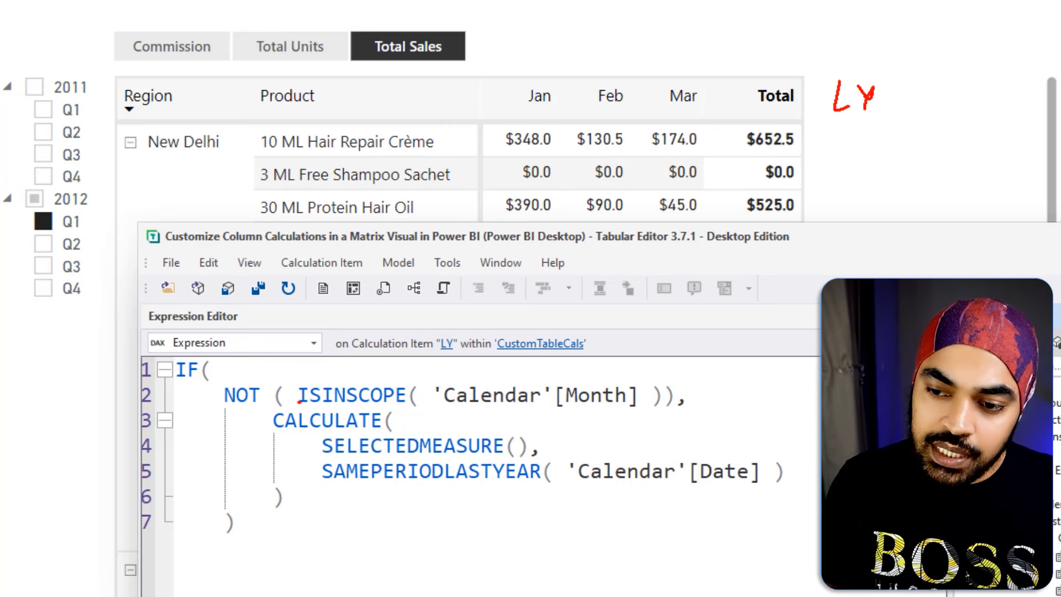
drag(299, 404, 590, 407)
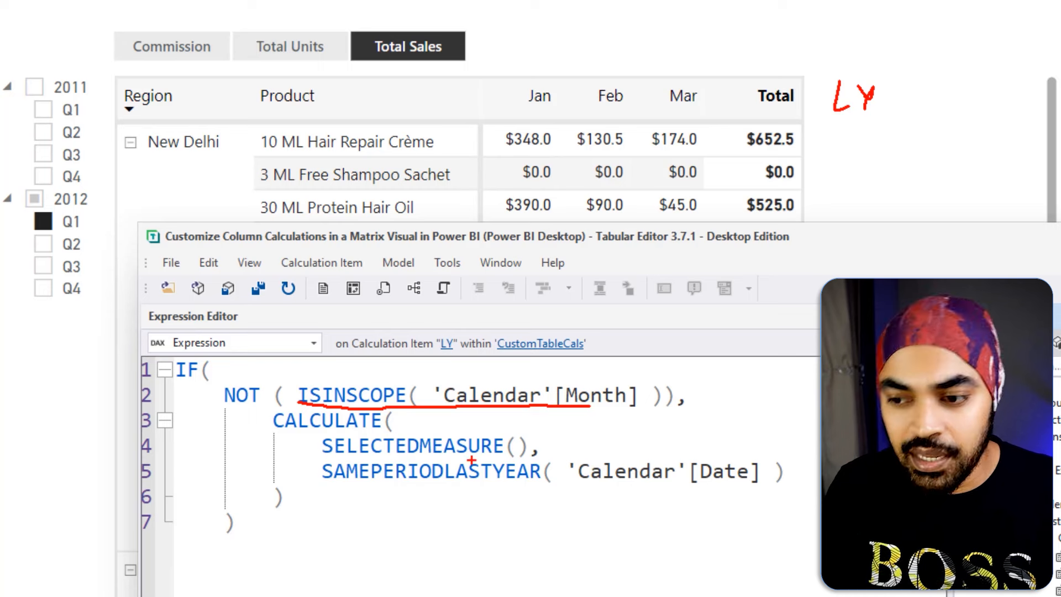
drag(381, 458, 449, 457)
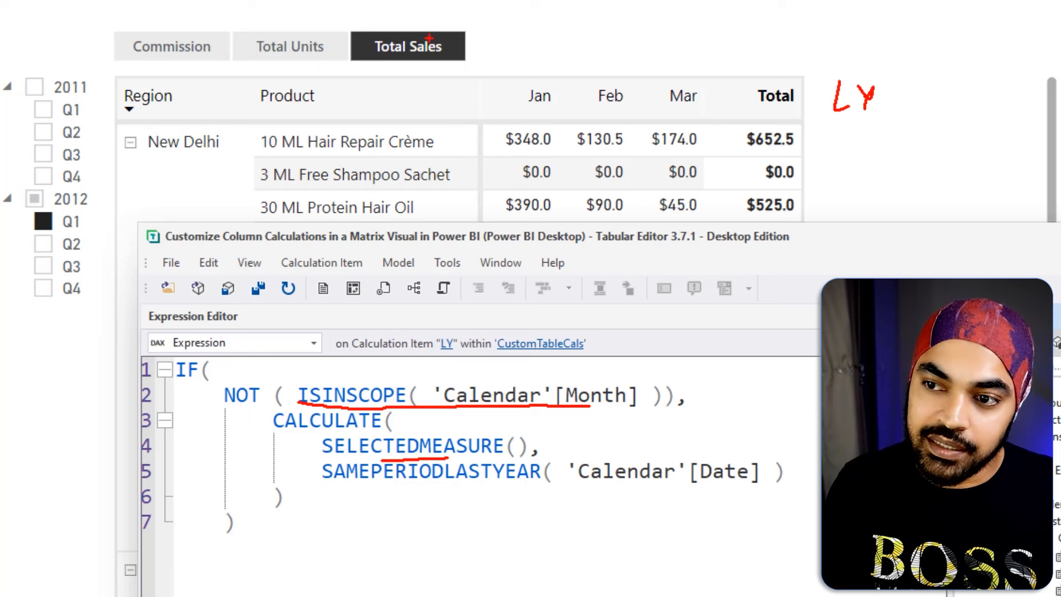
drag(425, 31, 463, 9)
drag(236, 17, 285, 5)
drag(197, 25, 220, 16)
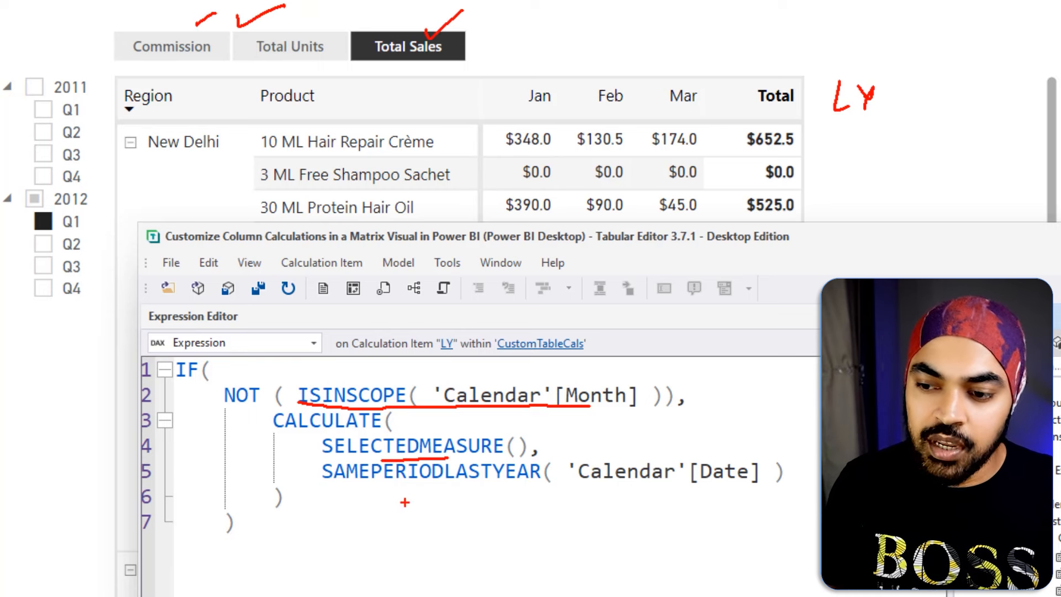
drag(361, 486, 486, 482)
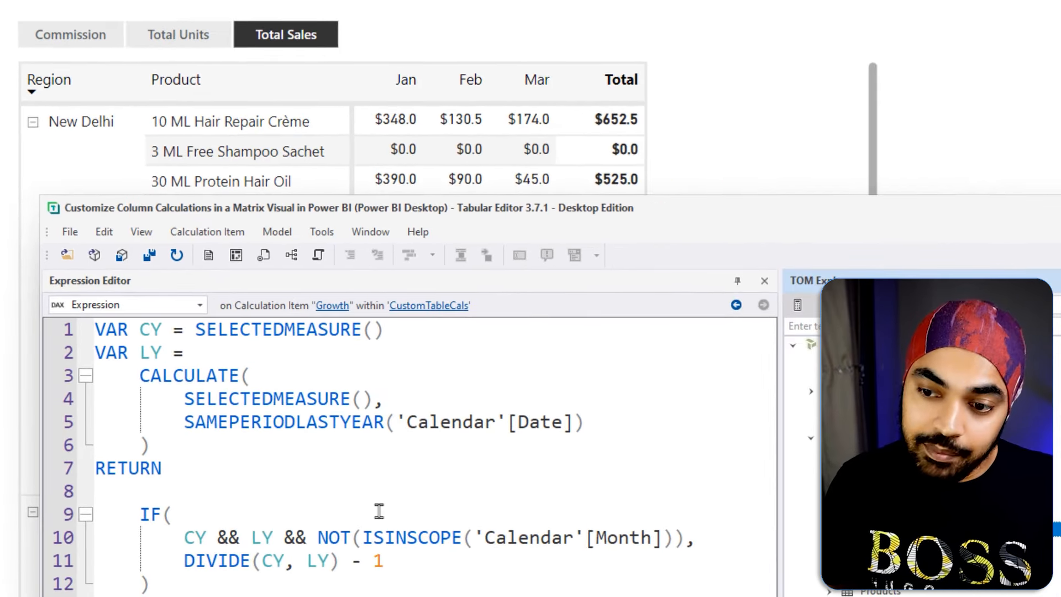
Examine the Growth item's expression: its CY and LY variables, the month scope condition and the DIVIDE calculation
drag(227, 343, 321, 344)
drag(176, 453, 264, 452)
drag(253, 20, 273, 7)
drag(175, 12, 197, 5)
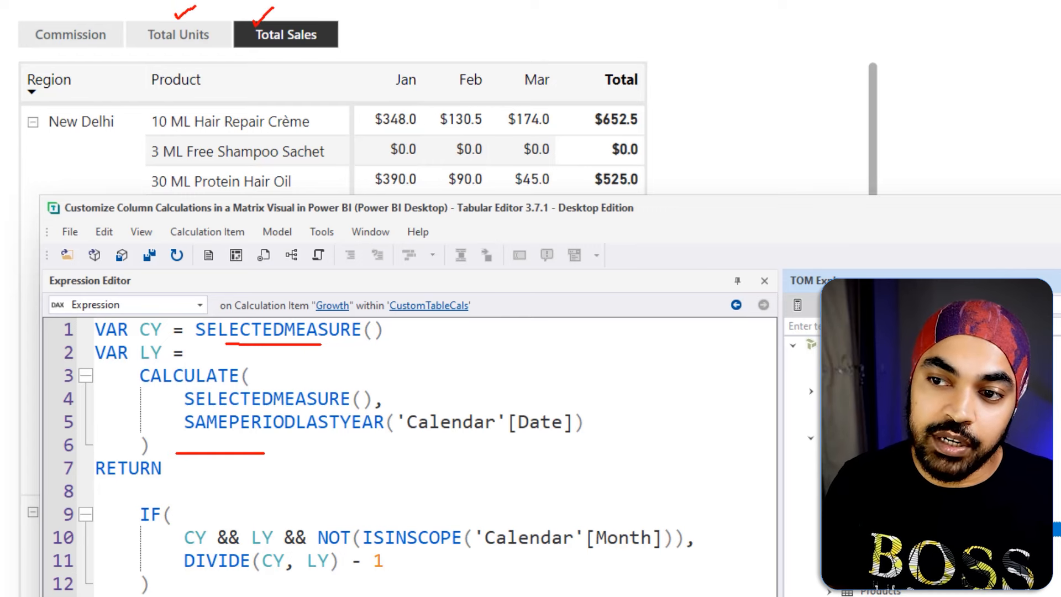
drag(108, 13, 133, 5)
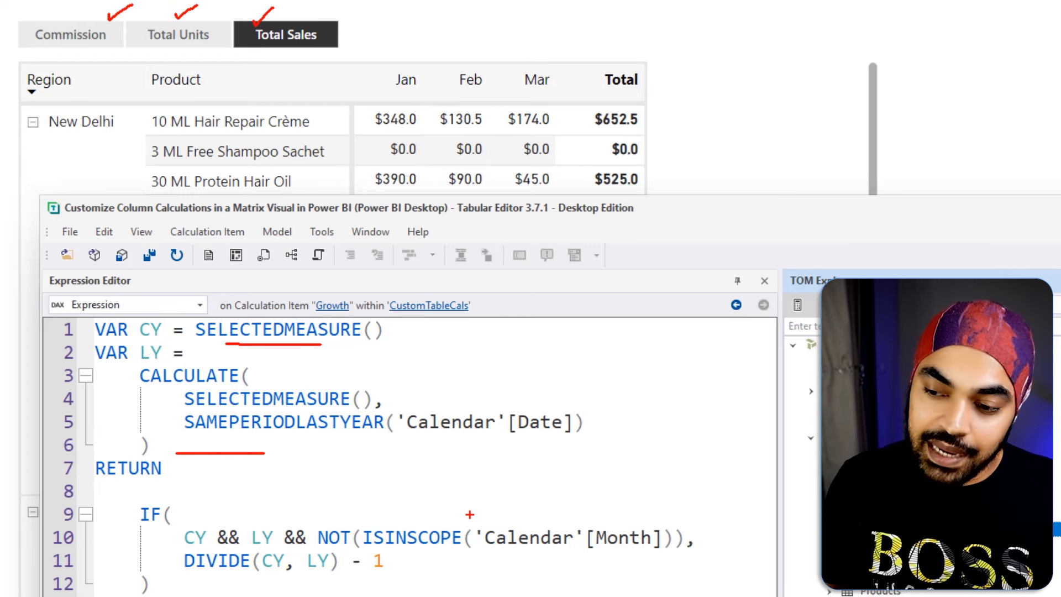
drag(412, 528, 440, 550)
drag(434, 523, 421, 550)
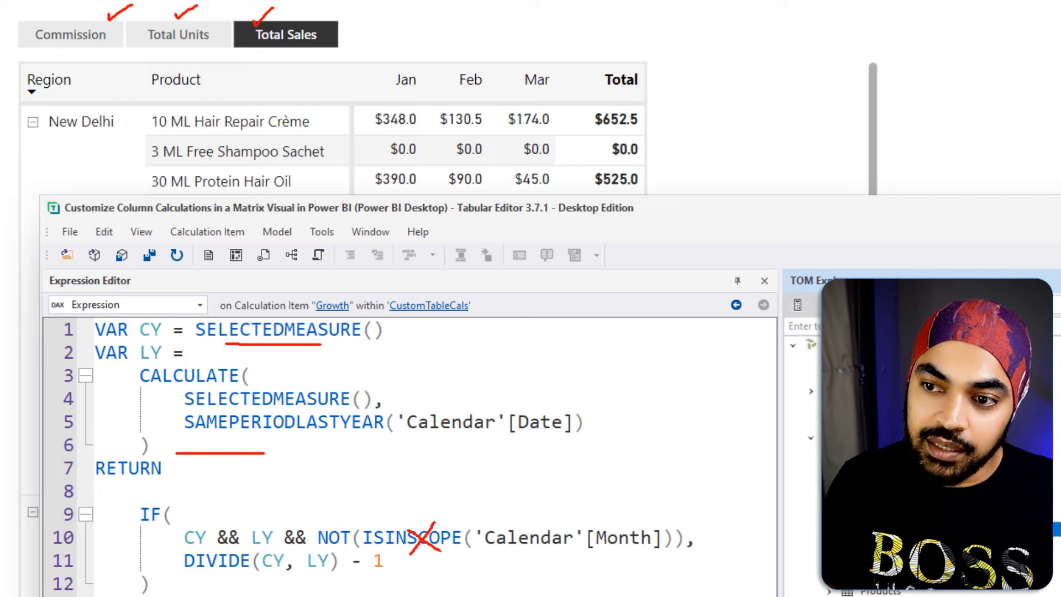
drag(388, 94, 413, 82)
mouse_move(446, 94)
mouse_down()
mouse_move(490, 73)
mouse_move(532, 75)
mouse_up()
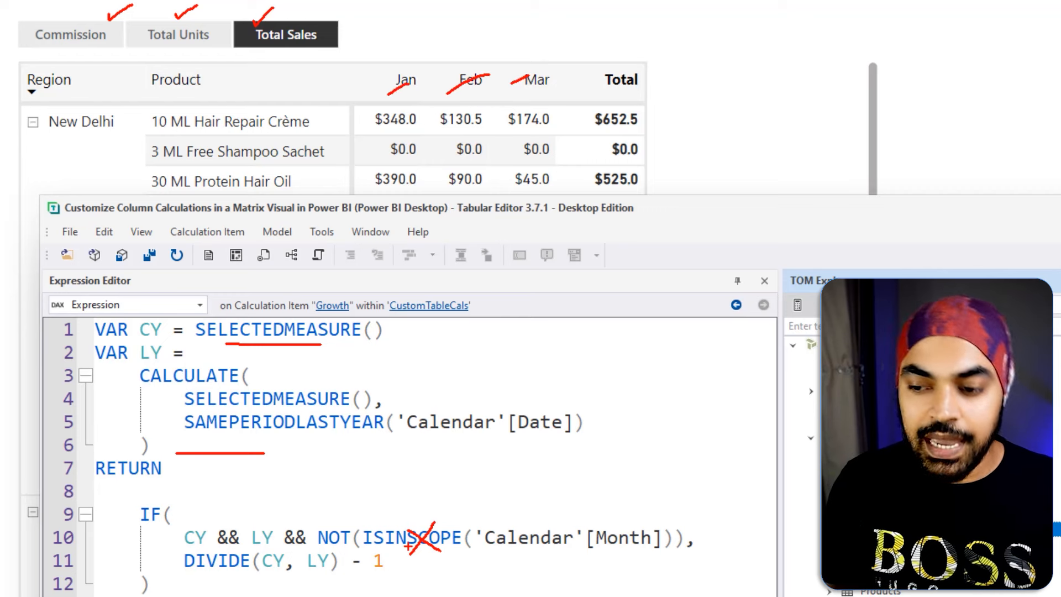
key(Escape)
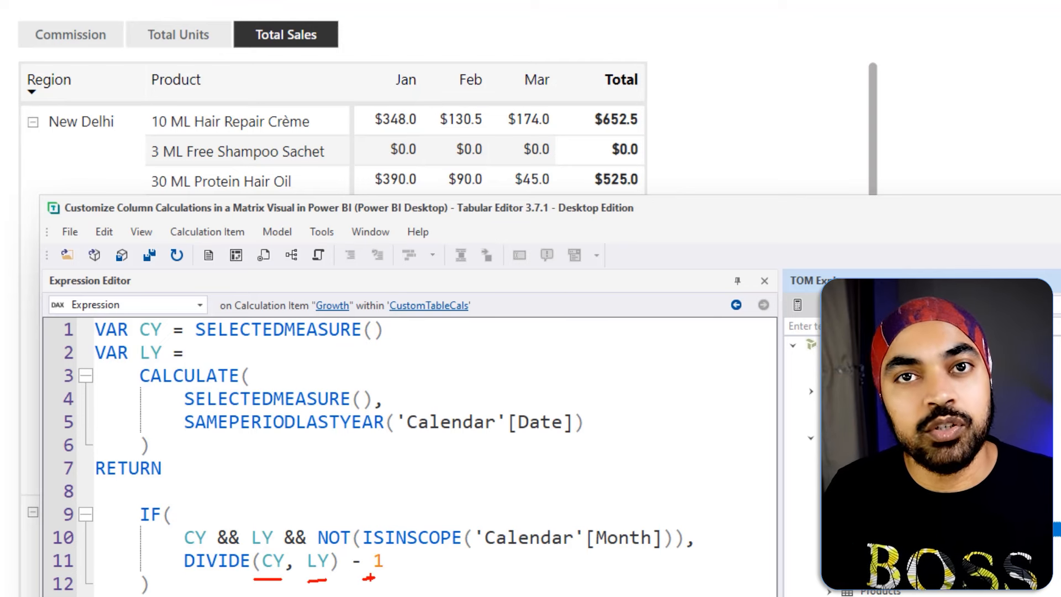
key(Escape)
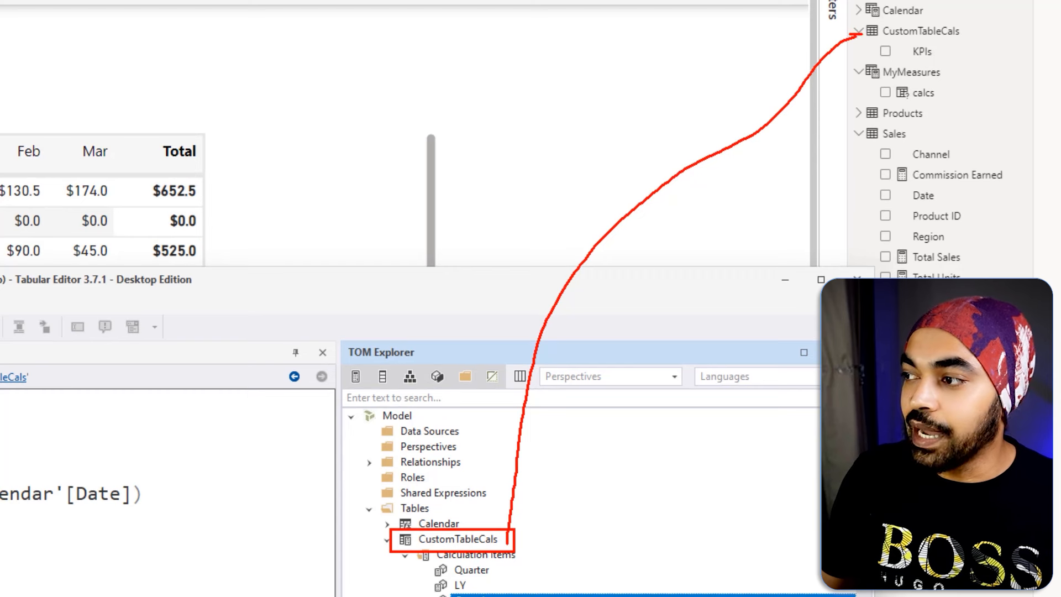
Return to the Power BI report, add the KPIs field from CustomTableCals to the matrix and check which field well holds it
click(907, 30)
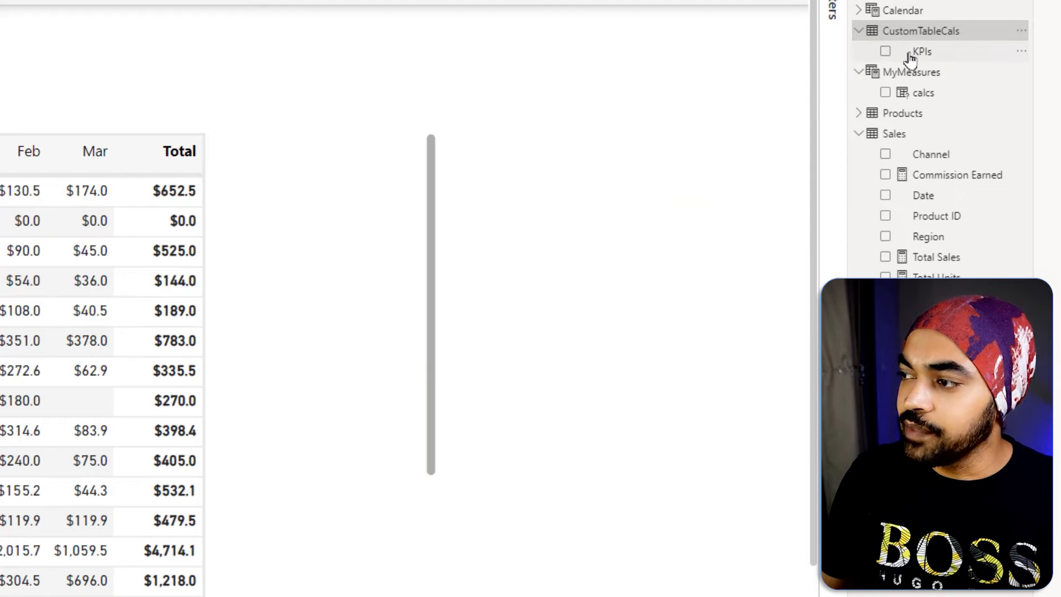
click(912, 52)
click(263, 242)
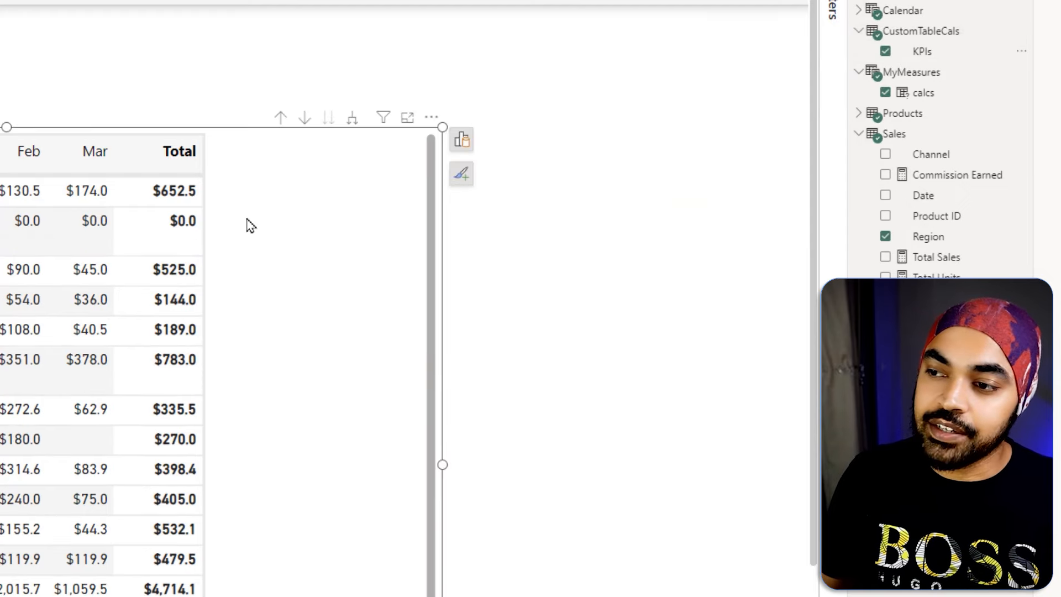
click(462, 139)
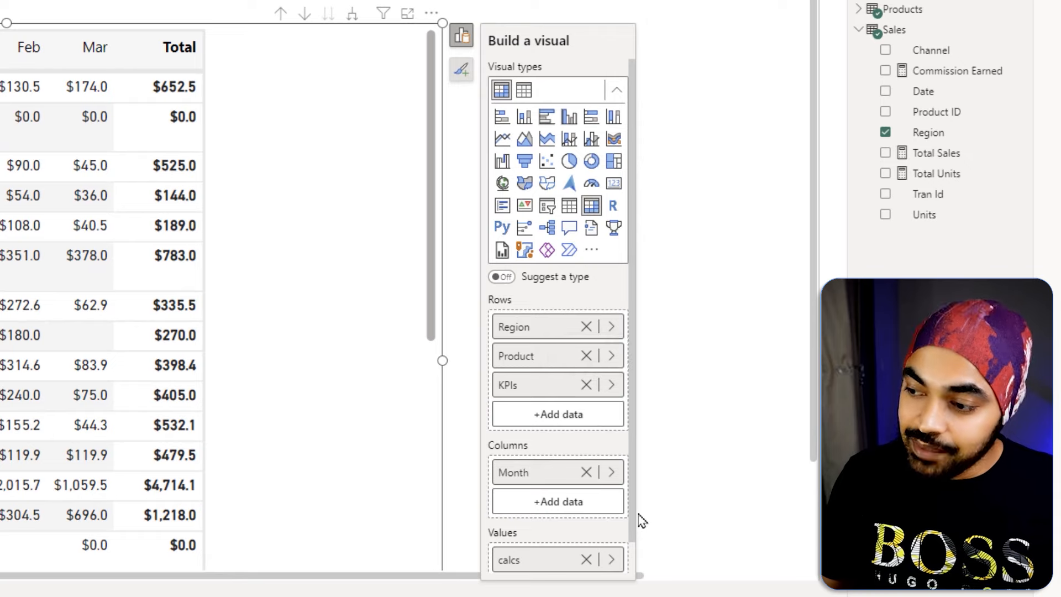
scroll(639, 530, down, 3)
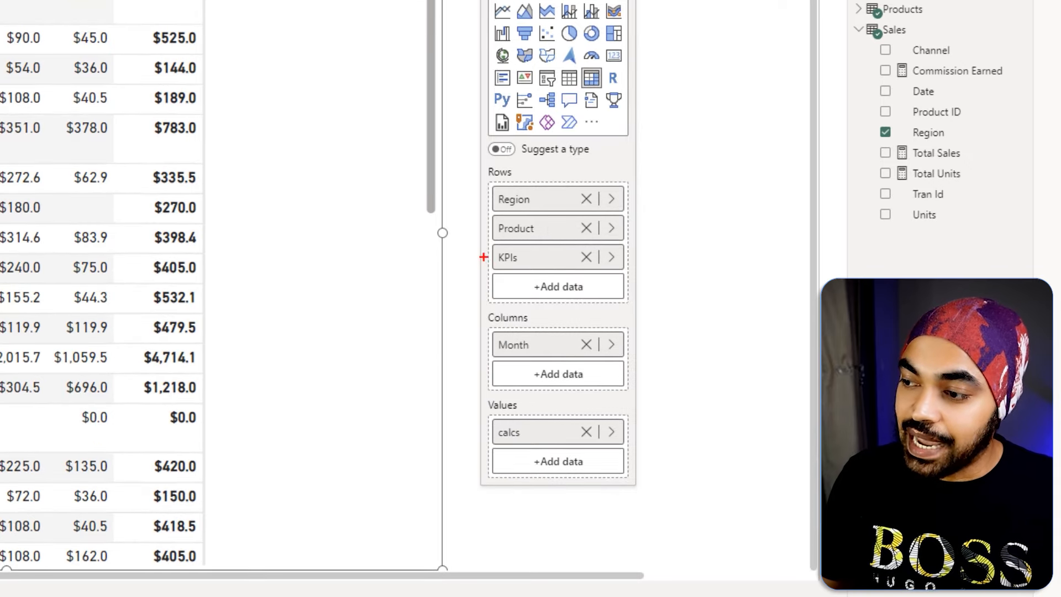
drag(480, 247, 554, 269)
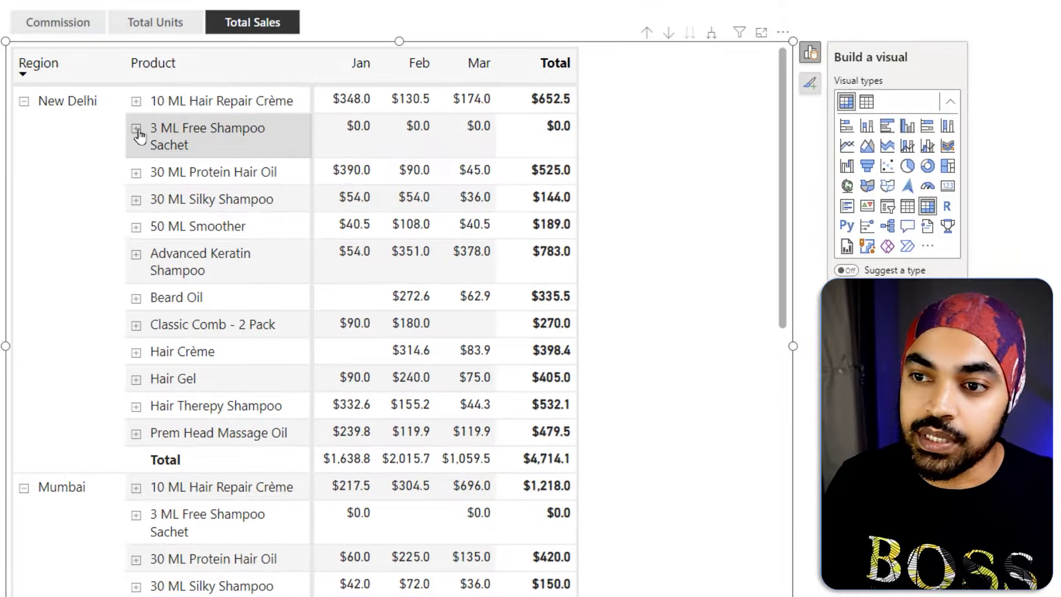
Expand 3 ML Free Shampoo Sachet under New Delhi and examine where its KPIs items sit in the matrix
click(136, 130)
mouse_move(313, 116)
mouse_down()
mouse_move(382, 166)
mouse_move(388, 156)
mouse_move(354, 158)
mouse_up()
drag(647, 47, 786, 91)
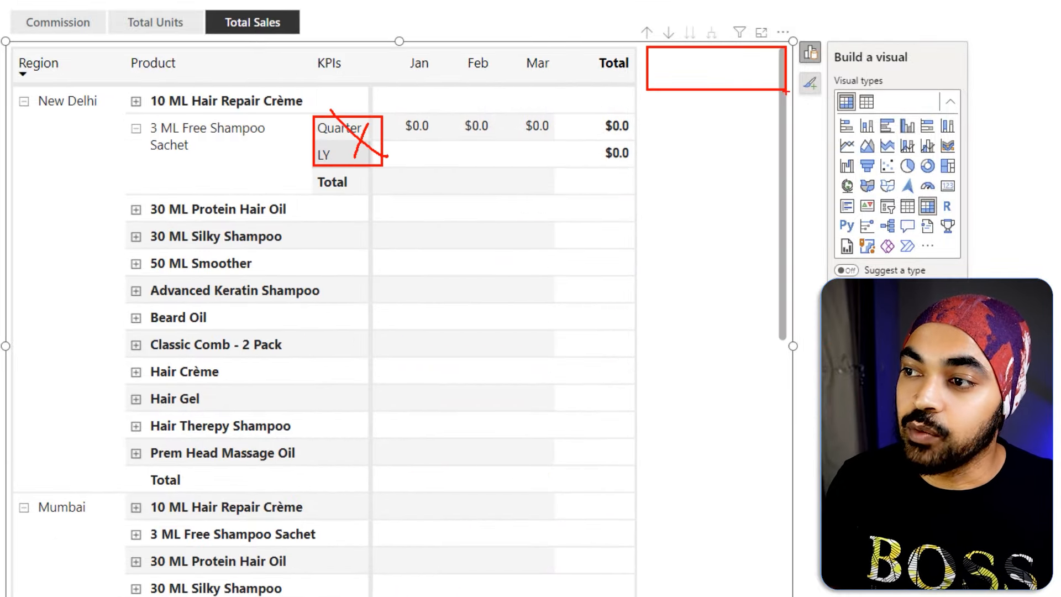
key(Escape)
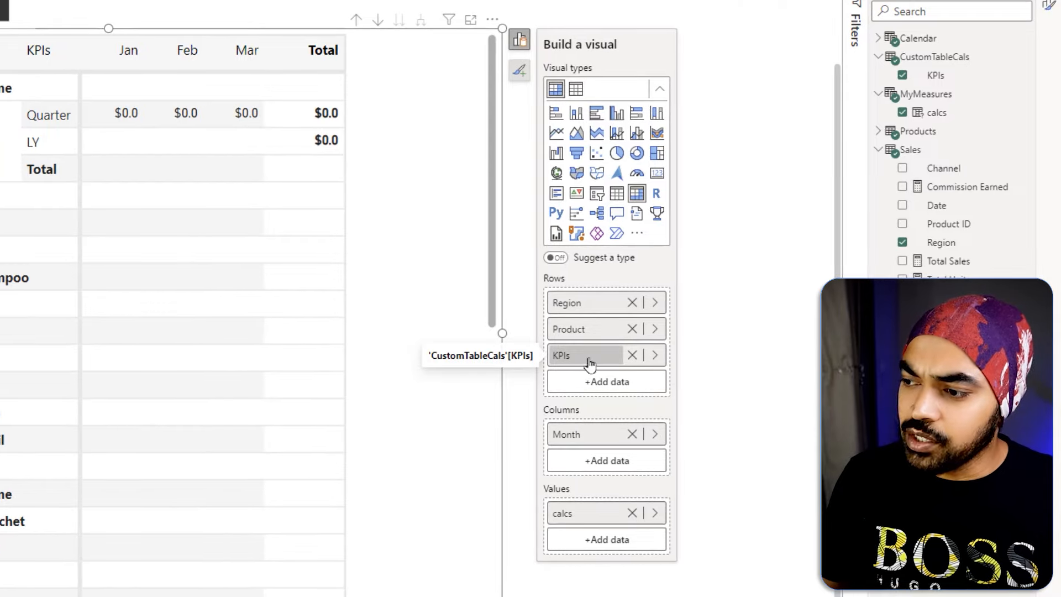
Move KPIs from the matrix rows to its columns above Month, and expand the columns down one level to show the months
drag(585, 360, 588, 422)
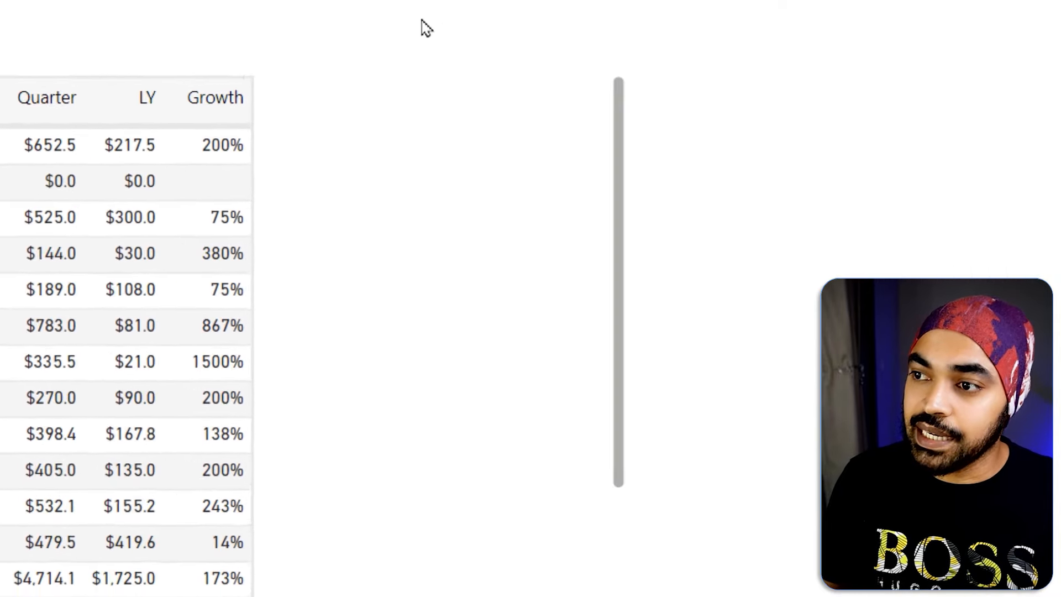
click(371, 87)
click(376, 60)
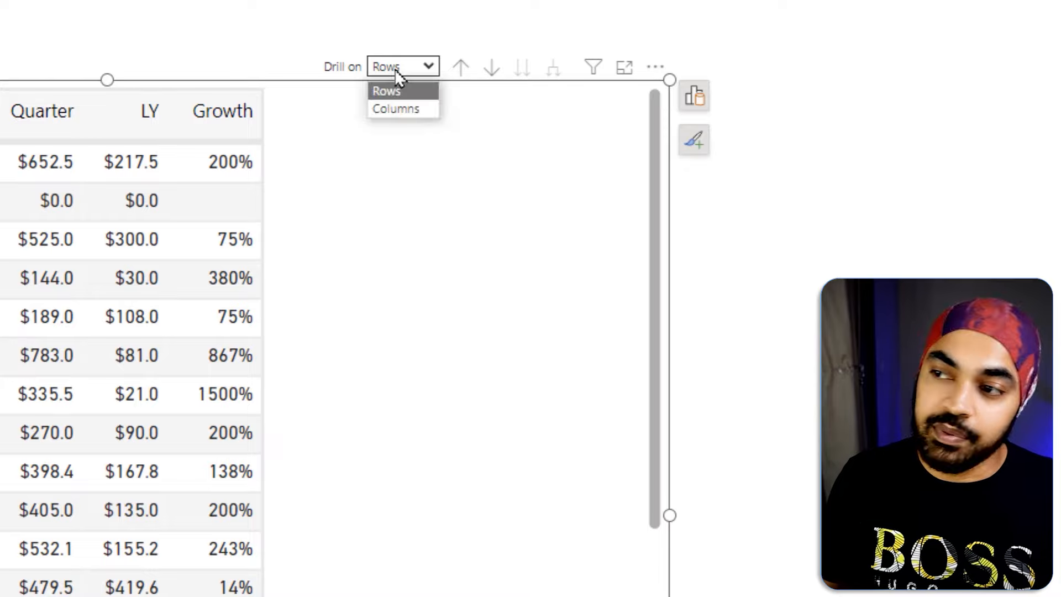
click(407, 110)
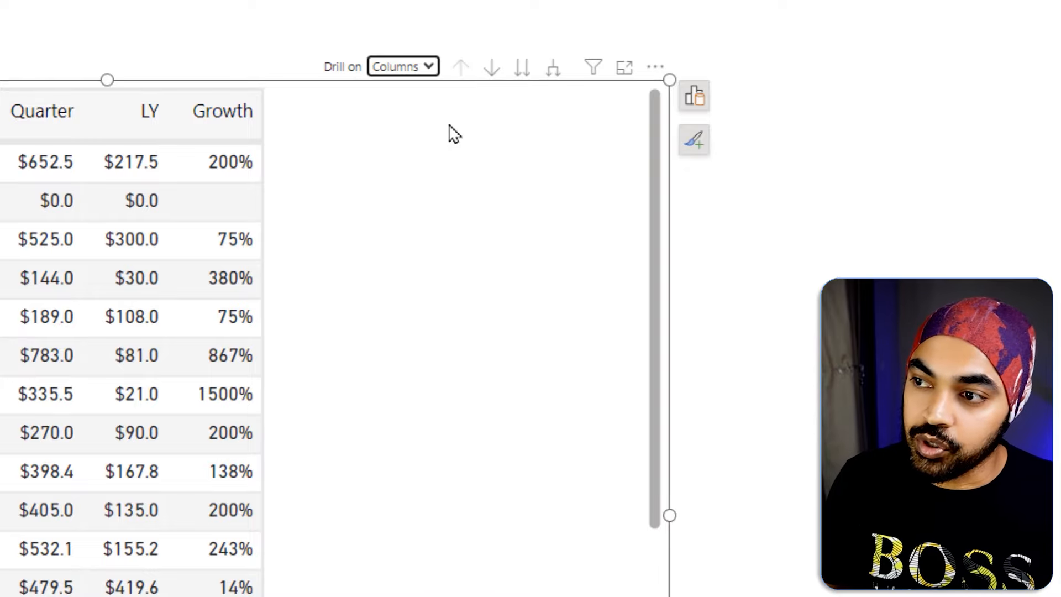
click(550, 77)
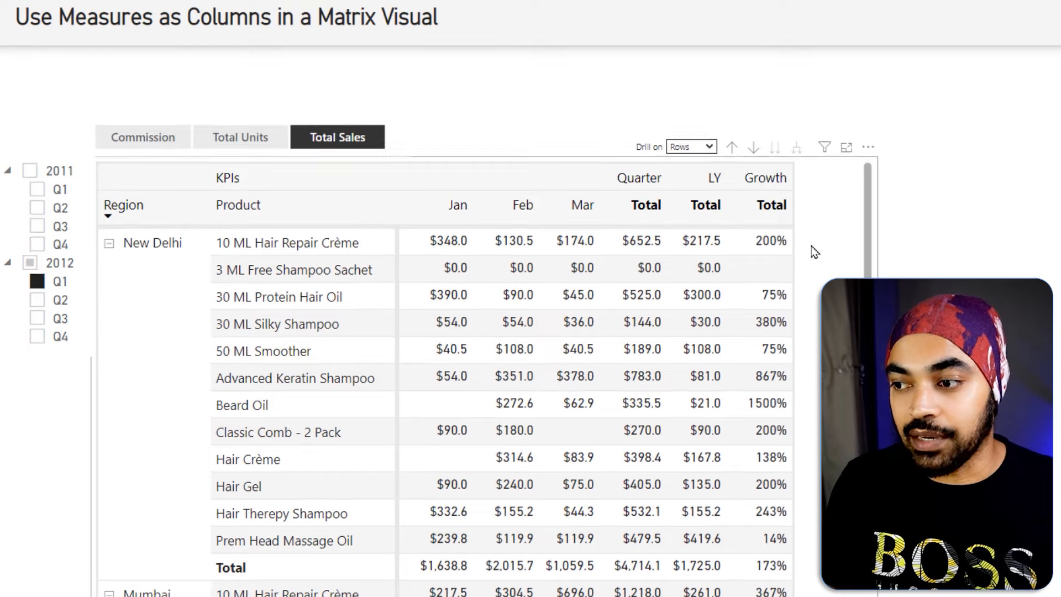
Examine the matrix for New Delhi and Mumbai, checking how the Growth column displays the negative value for Classic Comb - 2 Pack
scroll(813, 249, down, 3)
scroll(812, 256, down, 3)
scroll(812, 255, up, 3)
scroll(813, 256, down, 2)
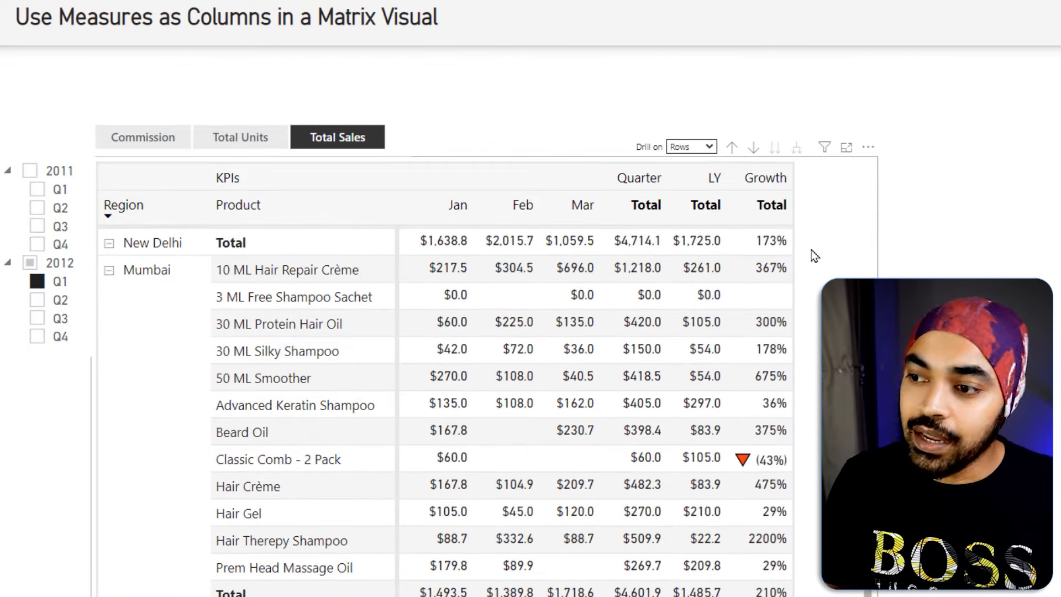
key(ctrl+2)
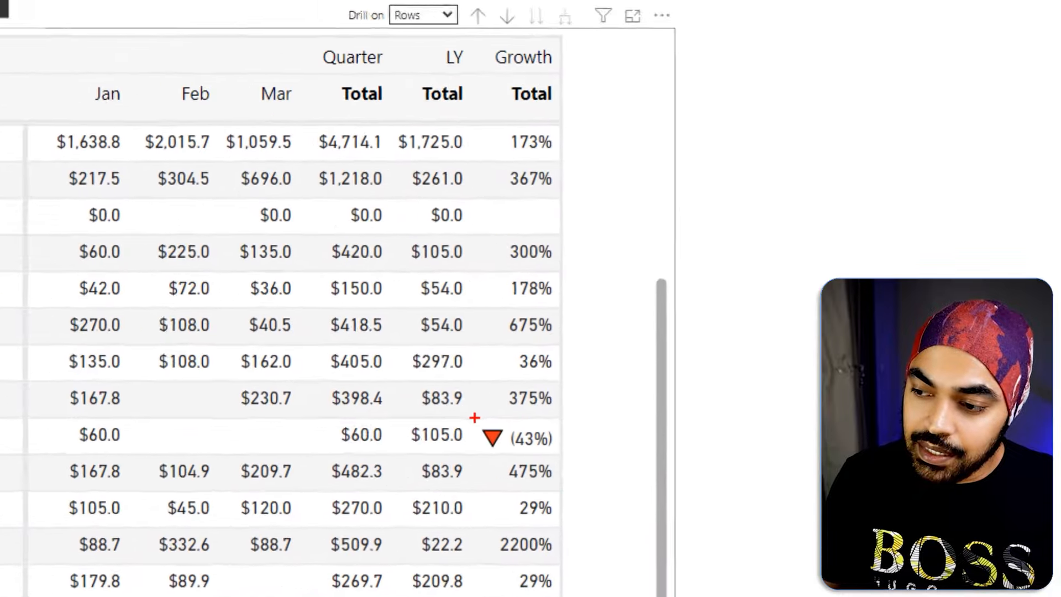
mouse_move(728, 443)
mouse_down()
mouse_move(729, 468)
mouse_move(756, 469)
mouse_up()
drag(457, 448, 441, 407)
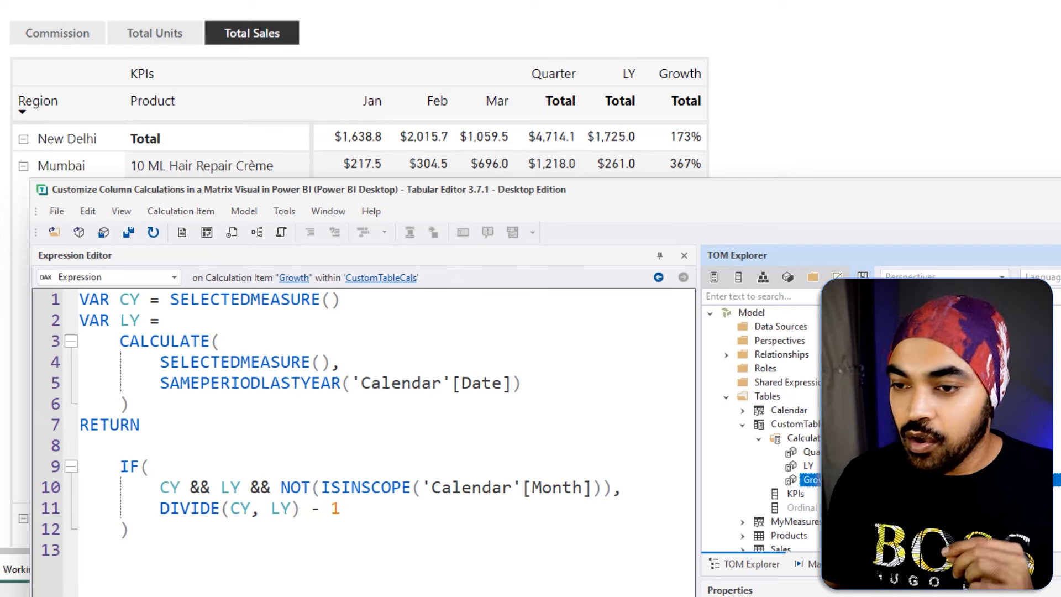
Switch to Tabular Editor, review the Growth item's expression and open its Format String Expression
scroll(355, 429, down, 2)
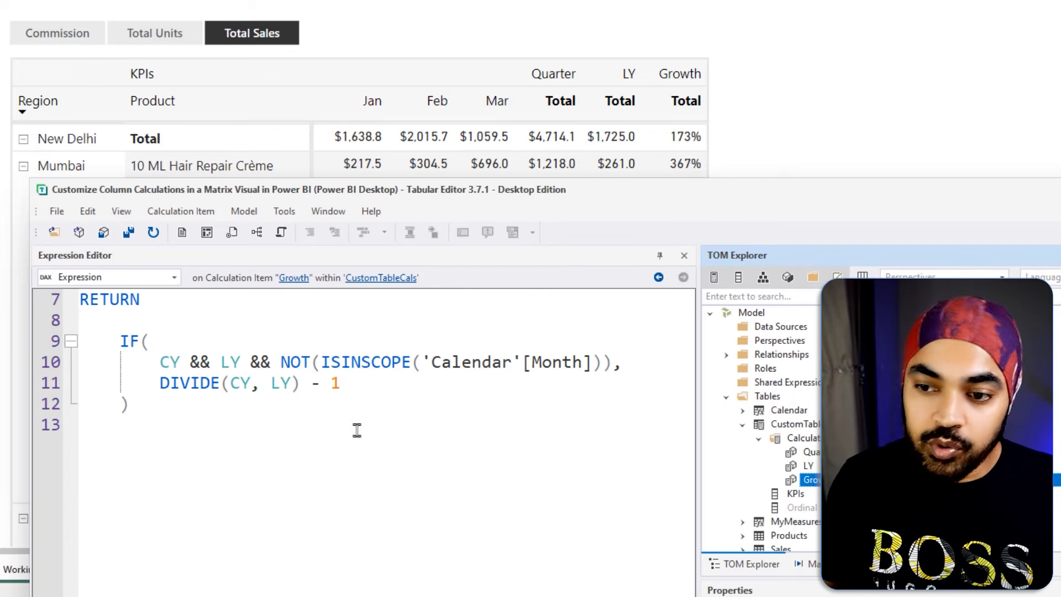
scroll(348, 429, up, 2)
drag(159, 321, 160, 478)
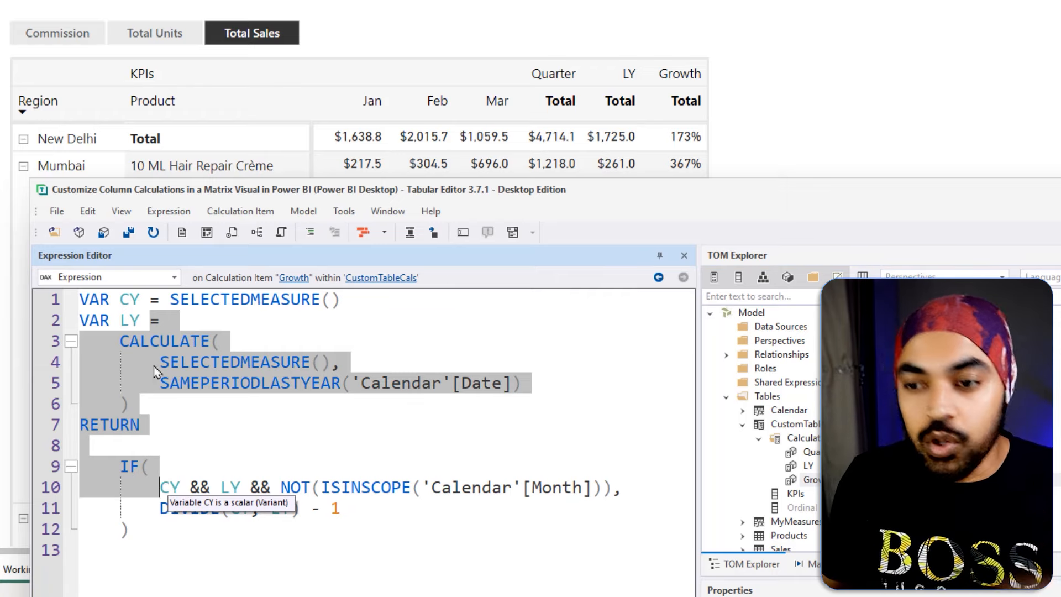
click(172, 279)
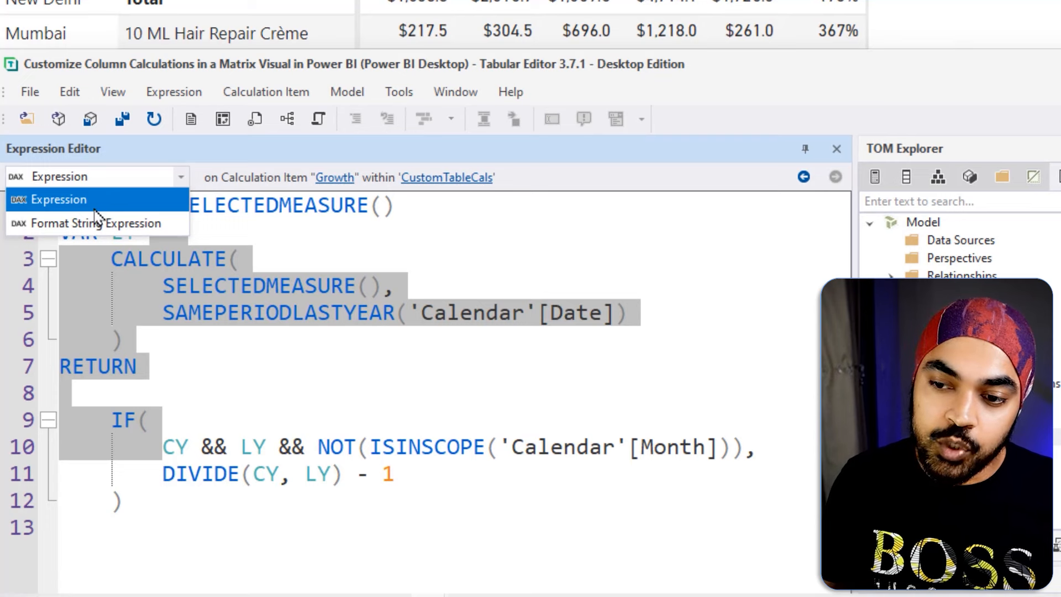
click(80, 227)
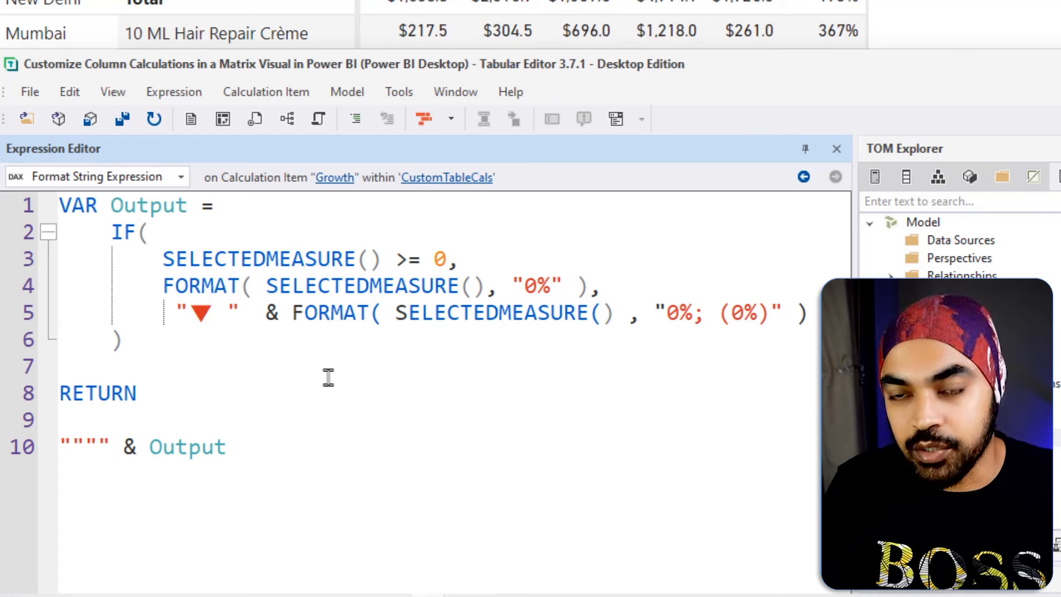
Examine Growth's format string: the condition for values of at least 0, the red triangle prefix and the "0%; (0%)" negative format
drag(569, 67, 570, 167)
drag(230, 365, 424, 369)
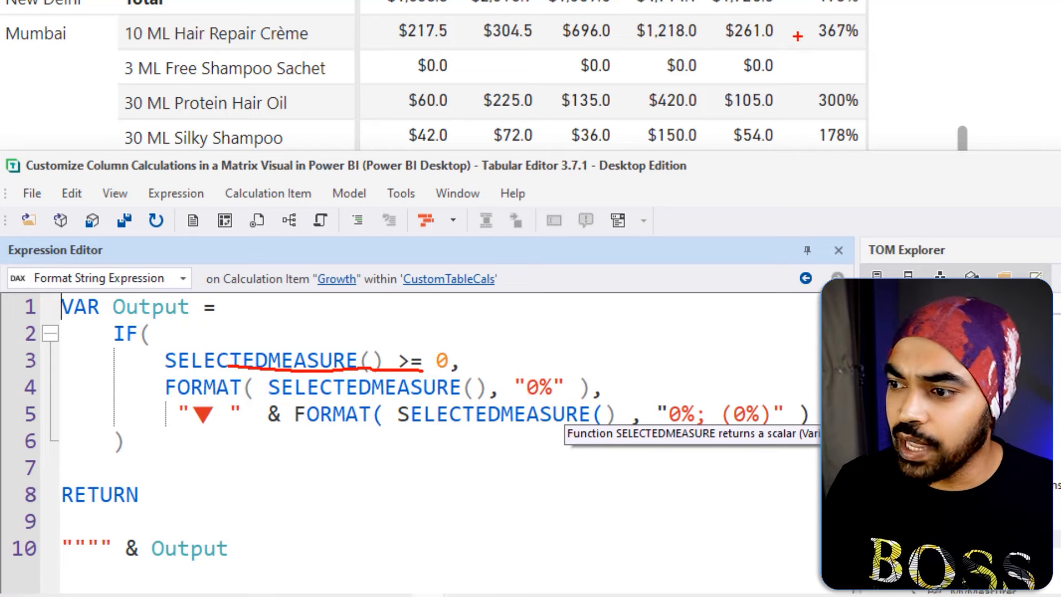
drag(807, 23, 823, 54)
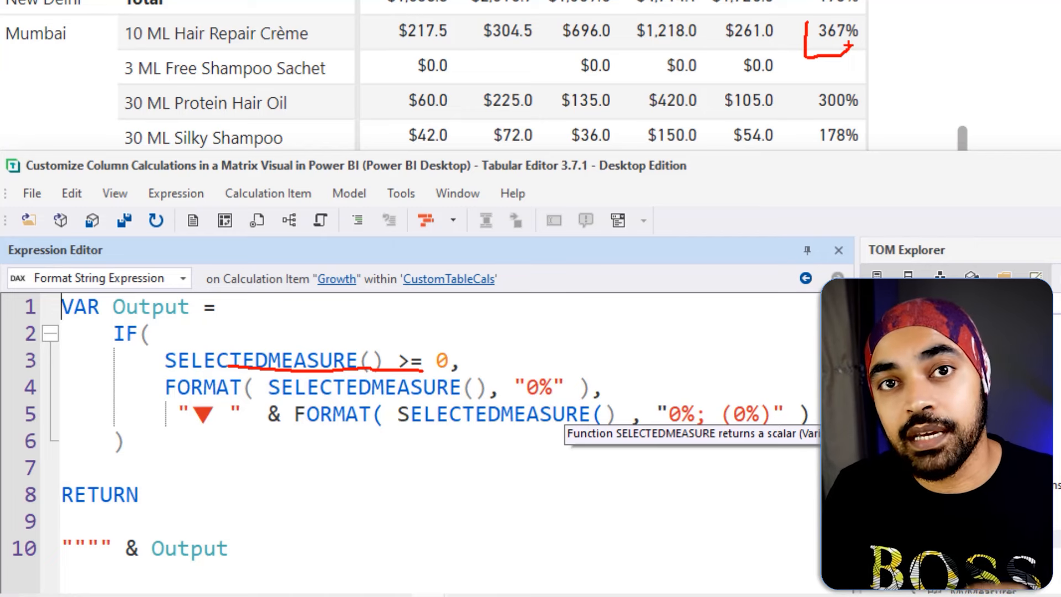
key(e)
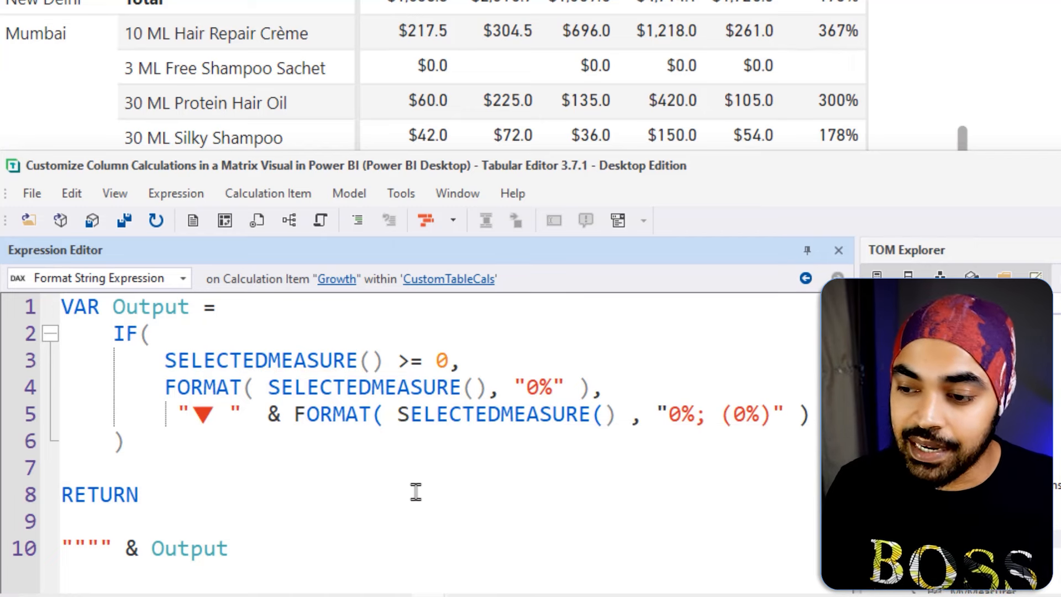
mouse_move(192, 429)
mouse_down()
mouse_move(234, 425)
mouse_move(168, 429)
mouse_move(191, 437)
mouse_up()
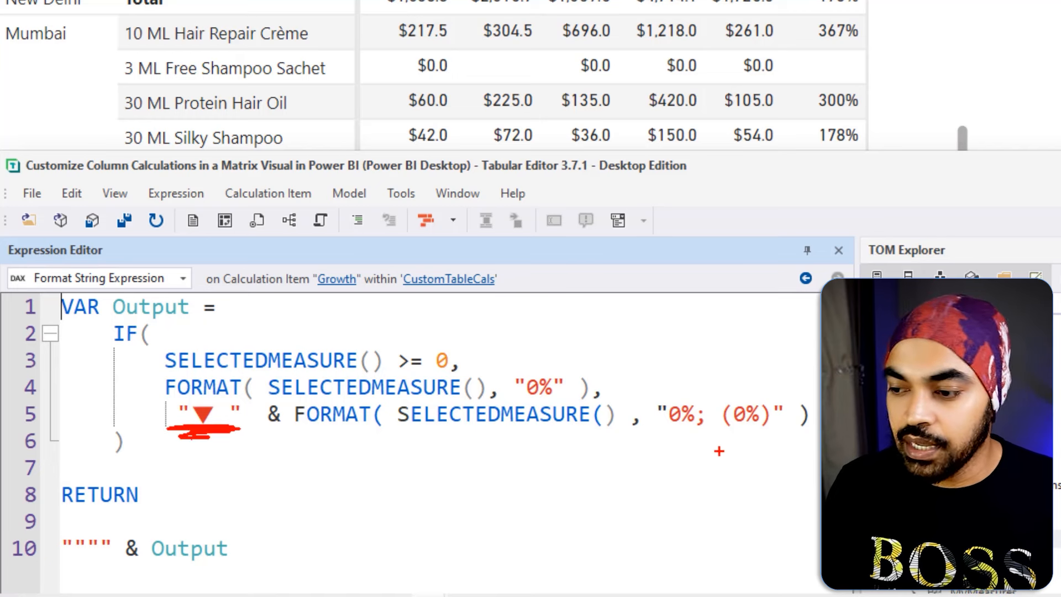
drag(679, 442, 798, 442)
key(Escape)
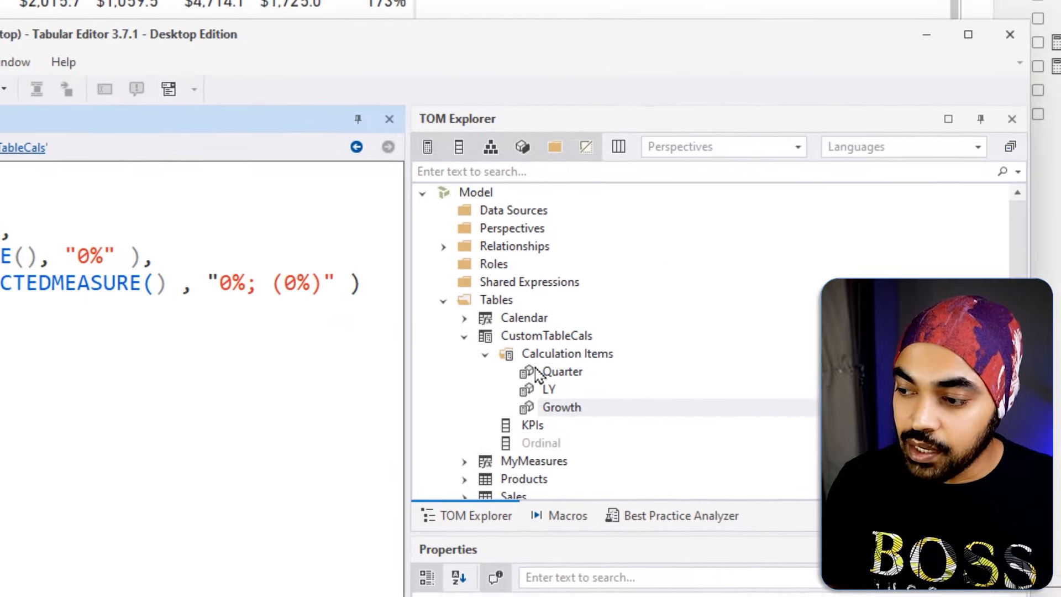
Open the Format String Expression of the Quarter calculation item
click(548, 390)
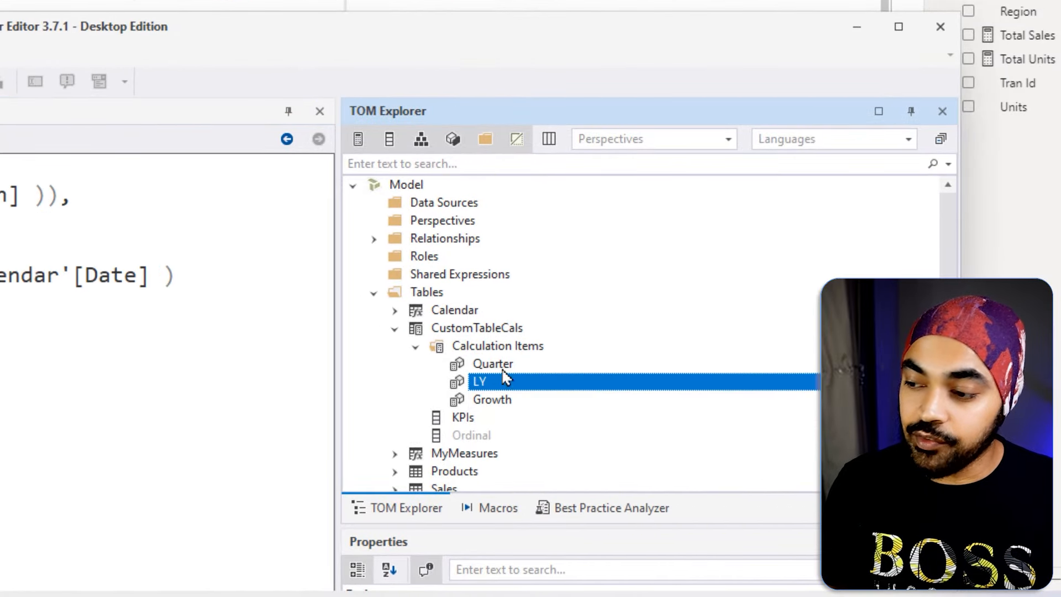
click(489, 364)
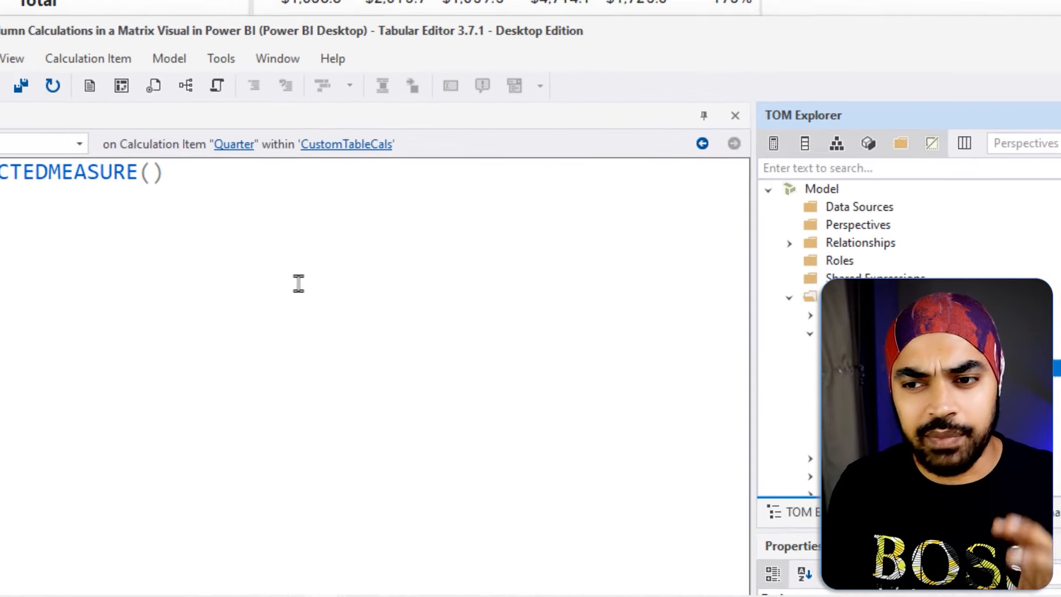
click(144, 148)
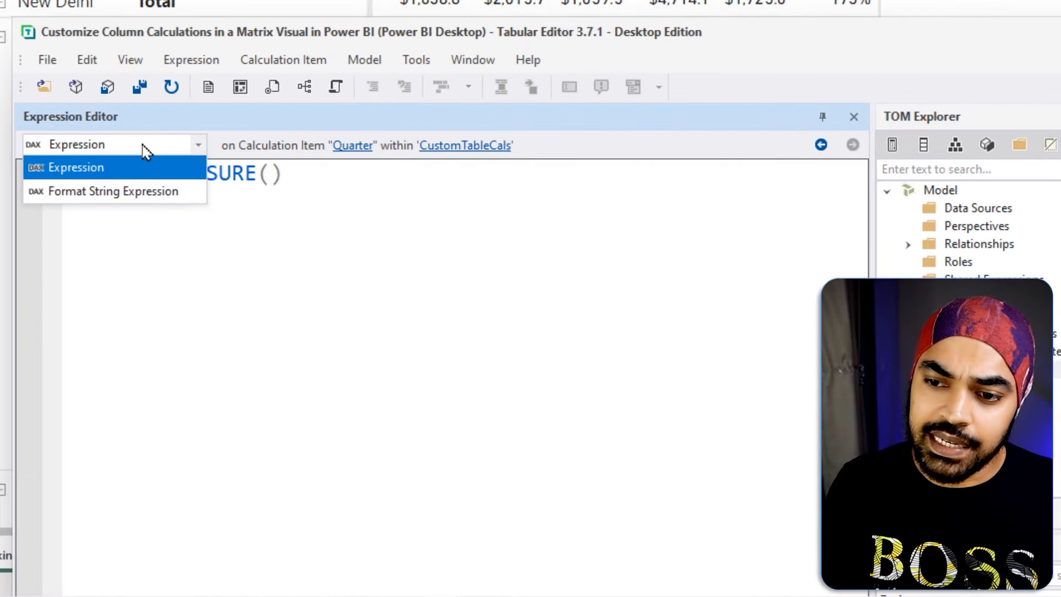
click(104, 198)
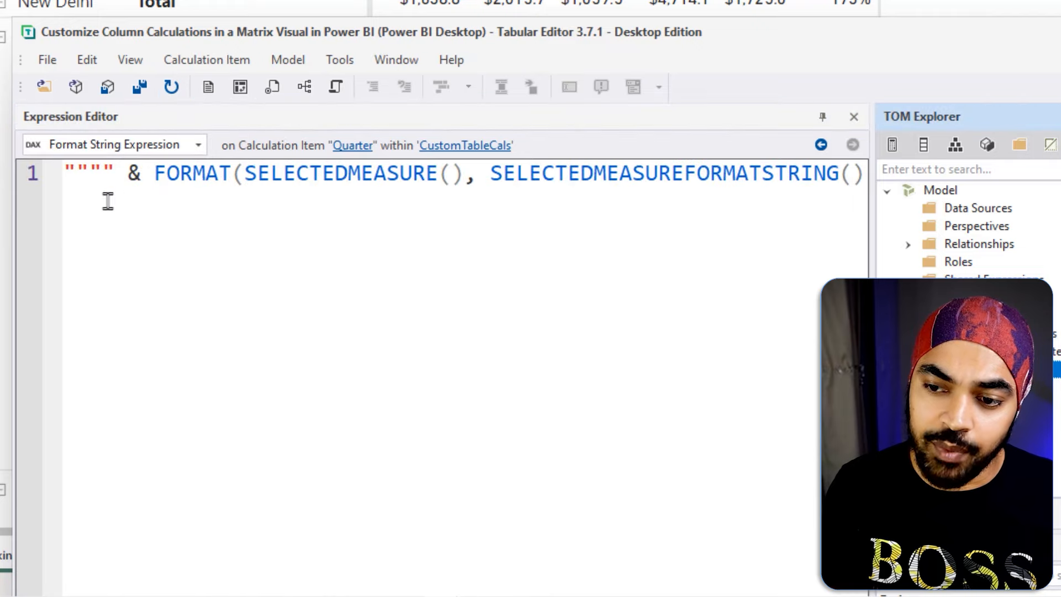
scroll(466, 232, down, 1)
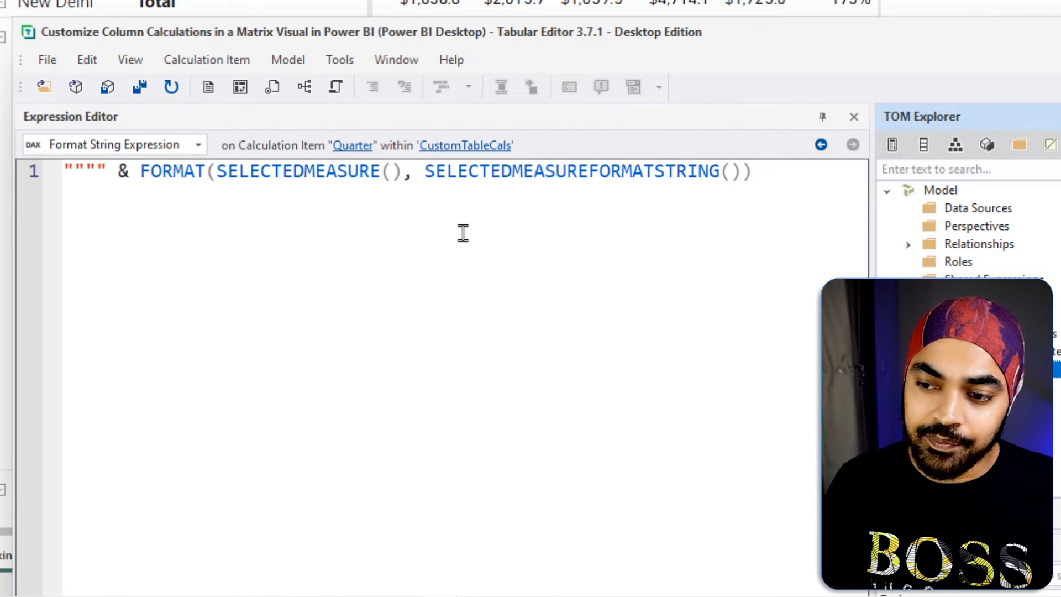
Examine how SELECTEDMEASURE and SELECTEDMEASUREFORMATSTRING in Quarter's format string relate to the Total Units and Total Sales slicer options
key(ctrl+2)
drag(314, 17, 349, 6)
drag(190, 23, 258, 0)
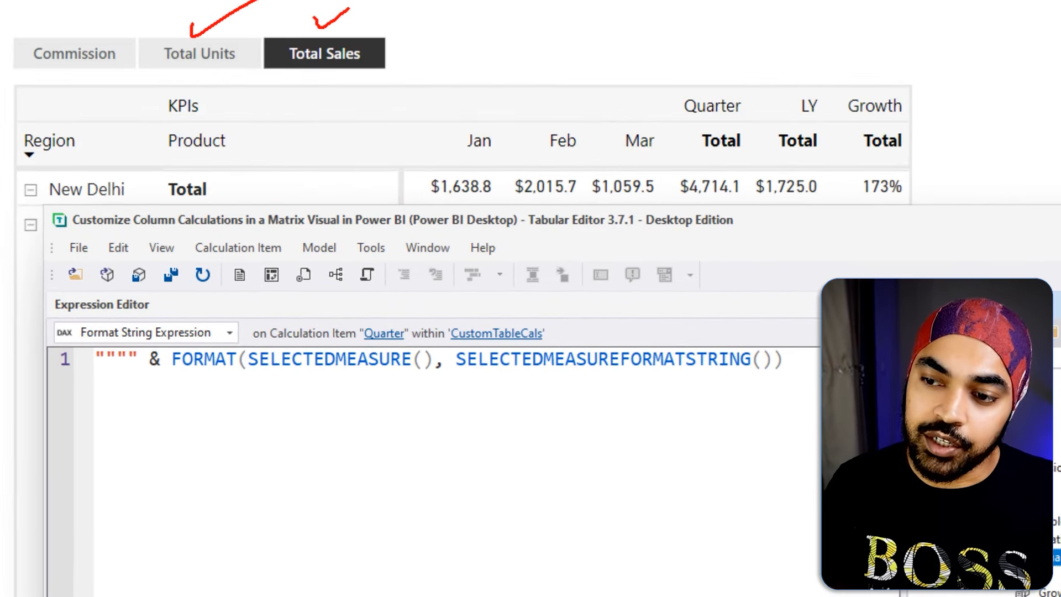
drag(262, 376, 413, 381)
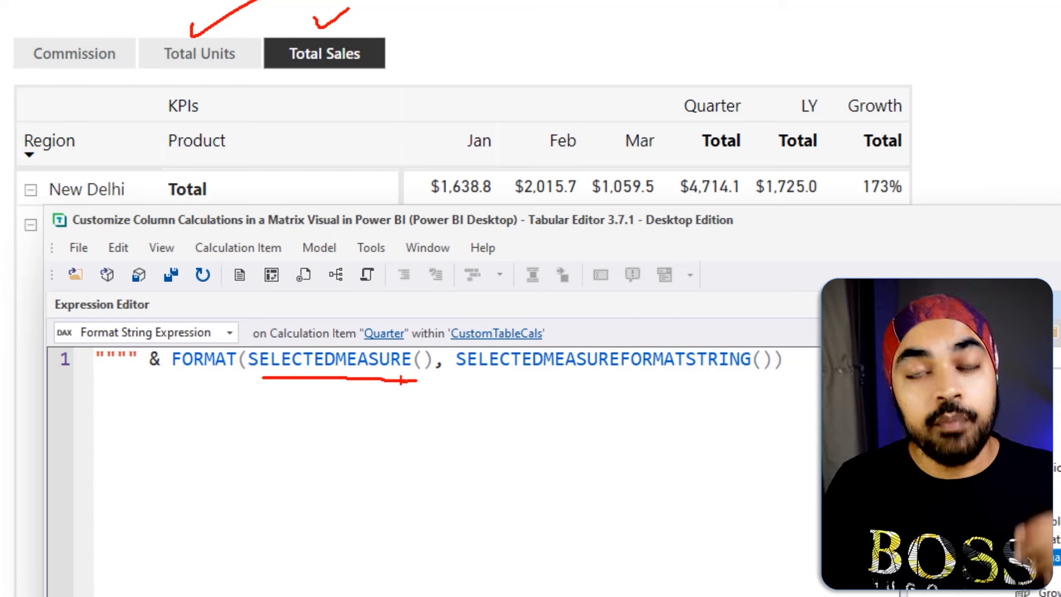
drag(658, 387, 656, 449)
mouse_move(639, 408)
mouse_down()
mouse_move(658, 389)
mouse_move(688, 421)
mouse_up()
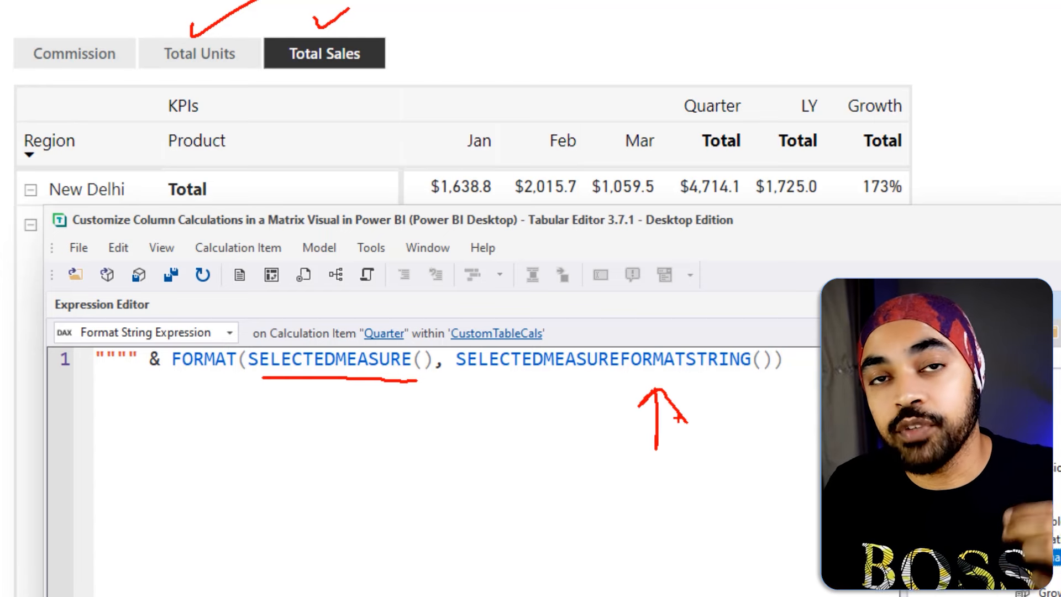
key(Escape)
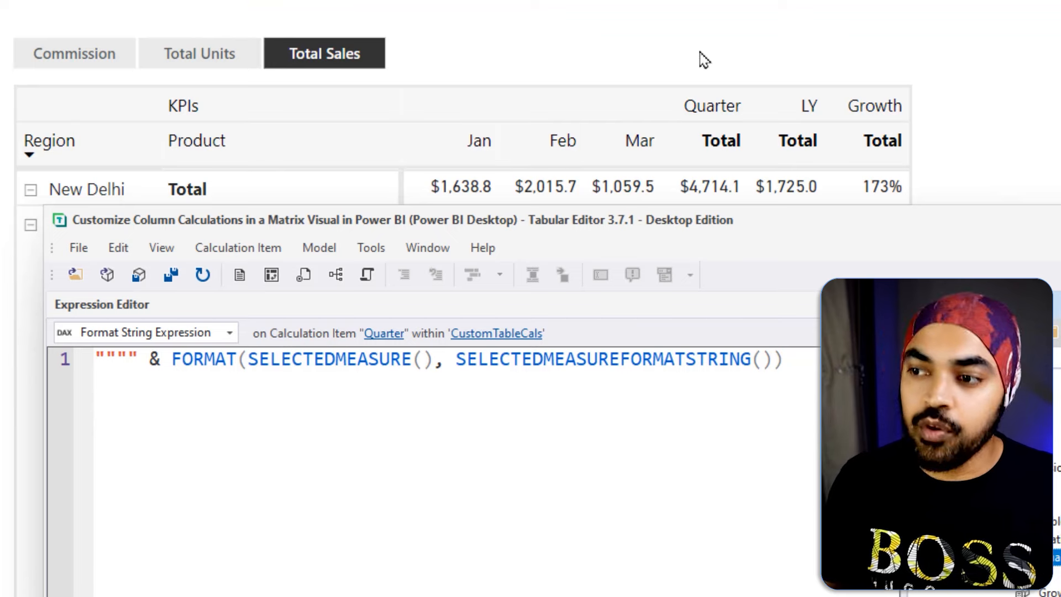
Return to the Power BI report and check the number format of New Delhi's January total under Total Sales
click(714, 22)
key(ctrl+2)
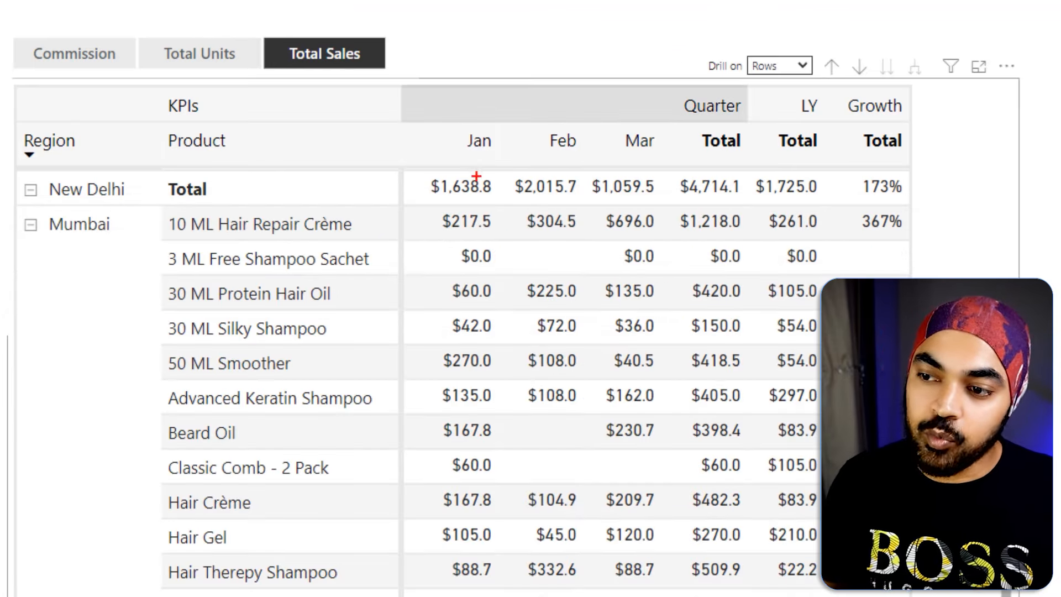
drag(425, 168, 488, 174)
drag(442, 204, 502, 200)
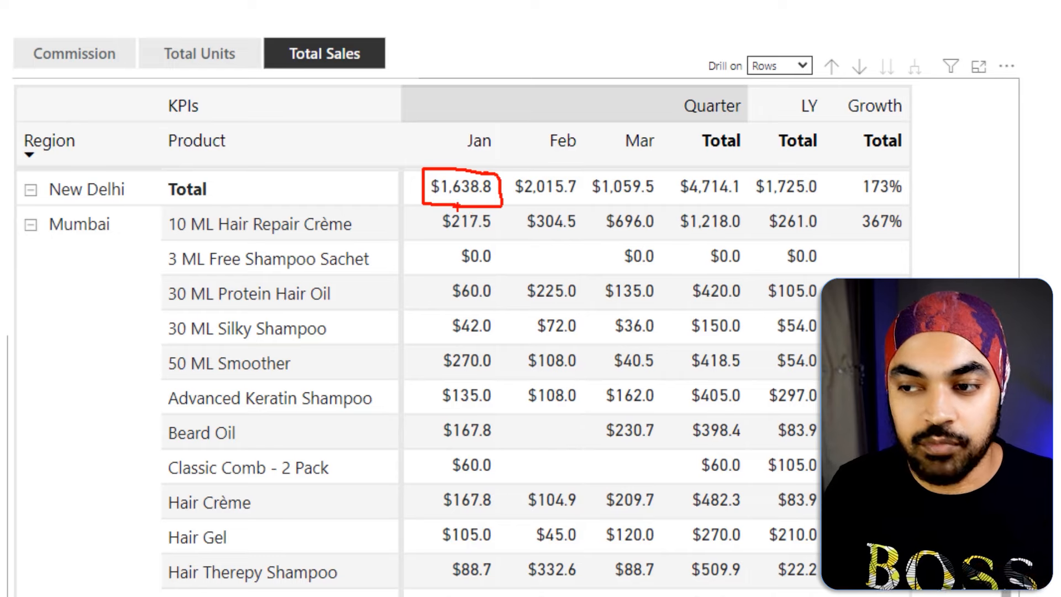
key(Escape)
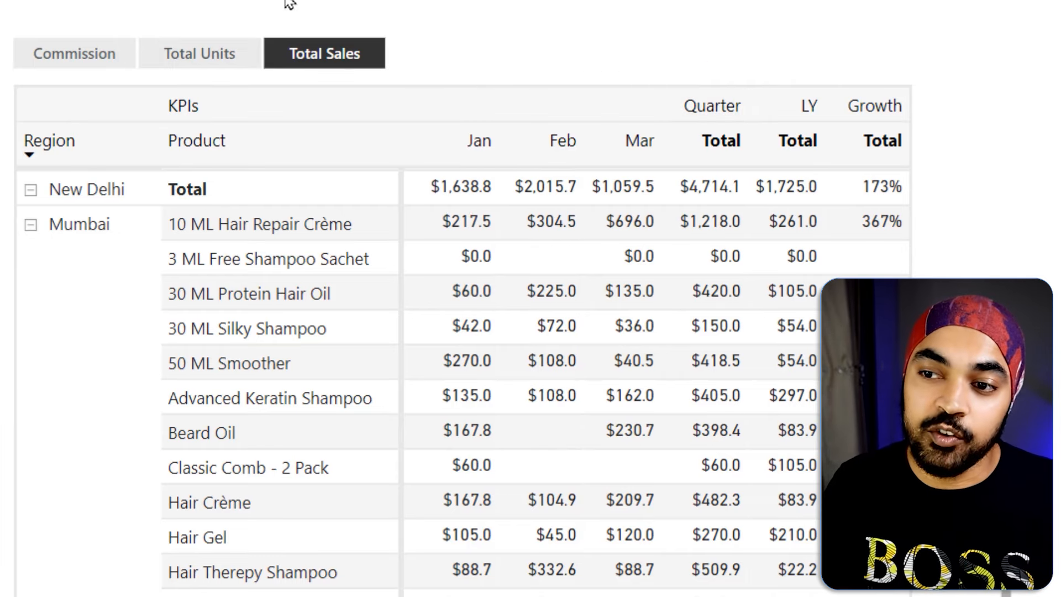
Switch the matrix measure to Total Units and check the number format of its values
click(219, 59)
click(550, 22)
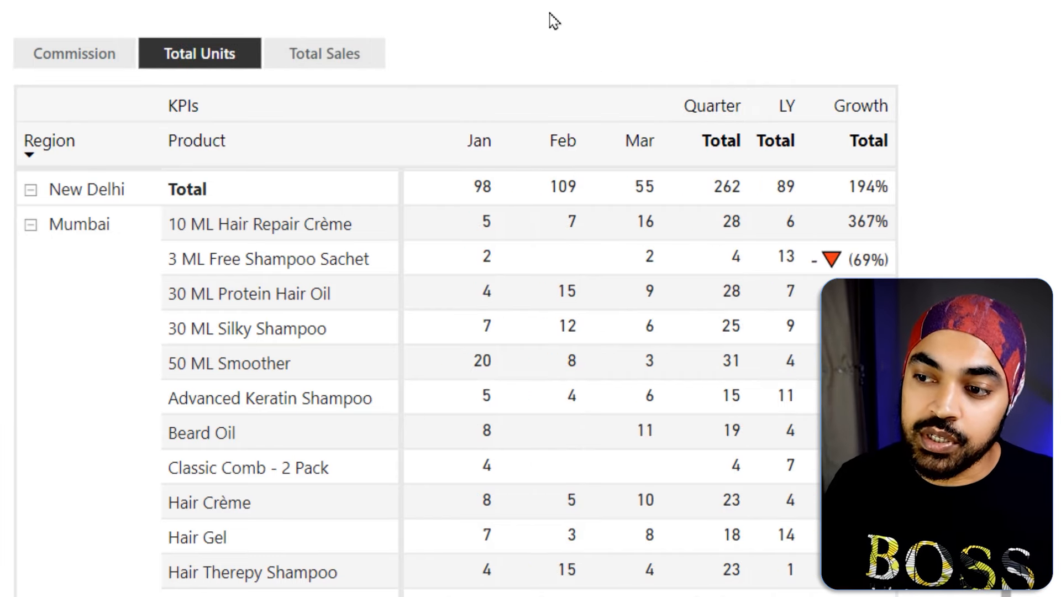
key(ctrl+2)
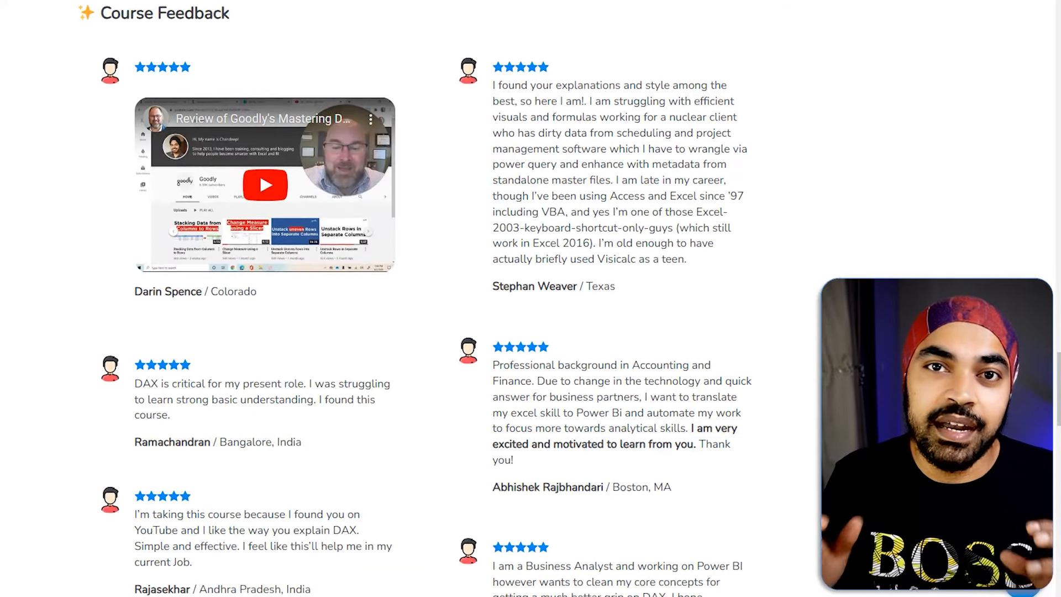
scroll(575, 299, down, 1)
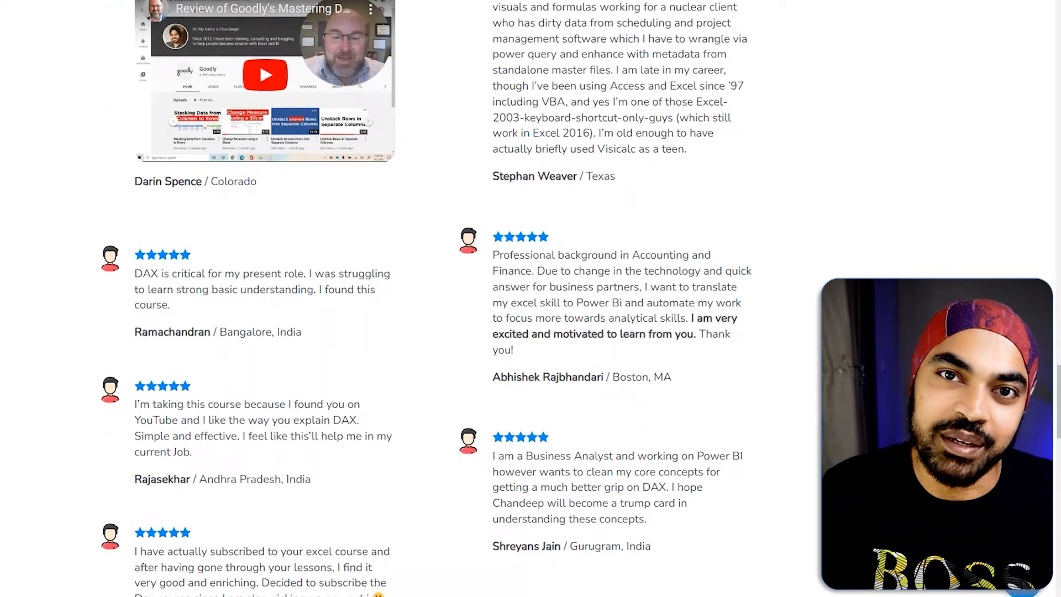